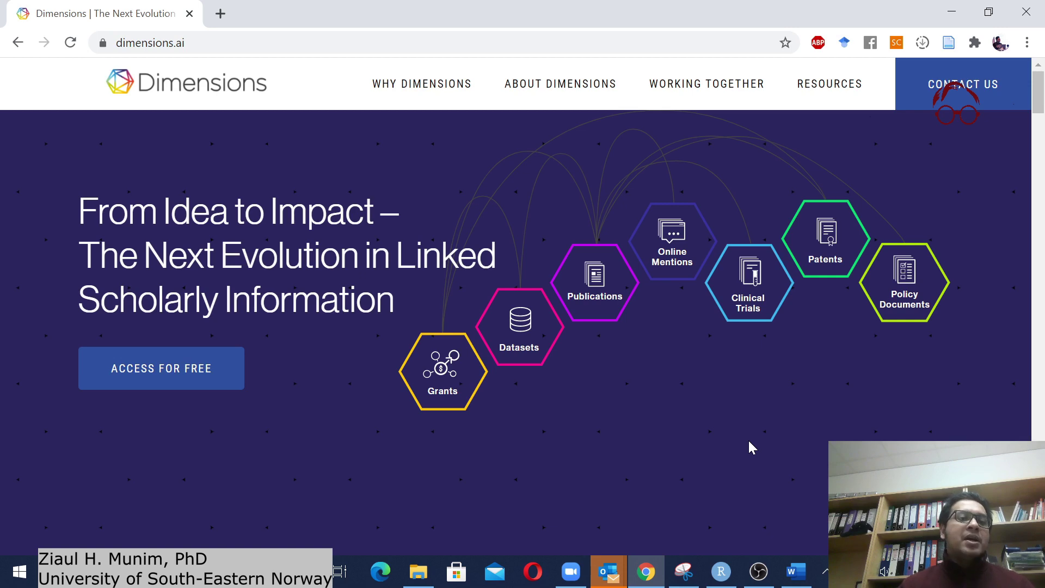
Log out of the current Dimensions account from the account menu
{"action": "scroll", "coordinate": [419, 381], "scroll_direction": "down", "scroll_amount": 8}
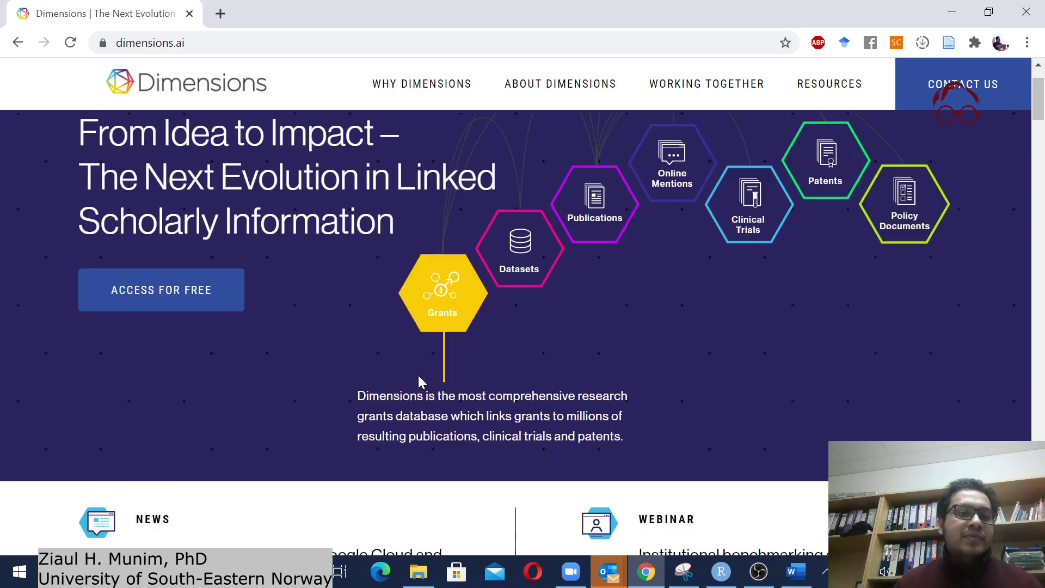
{"action": "scroll", "coordinate": [523, 332], "scroll_direction": "down", "scroll_amount": 5}
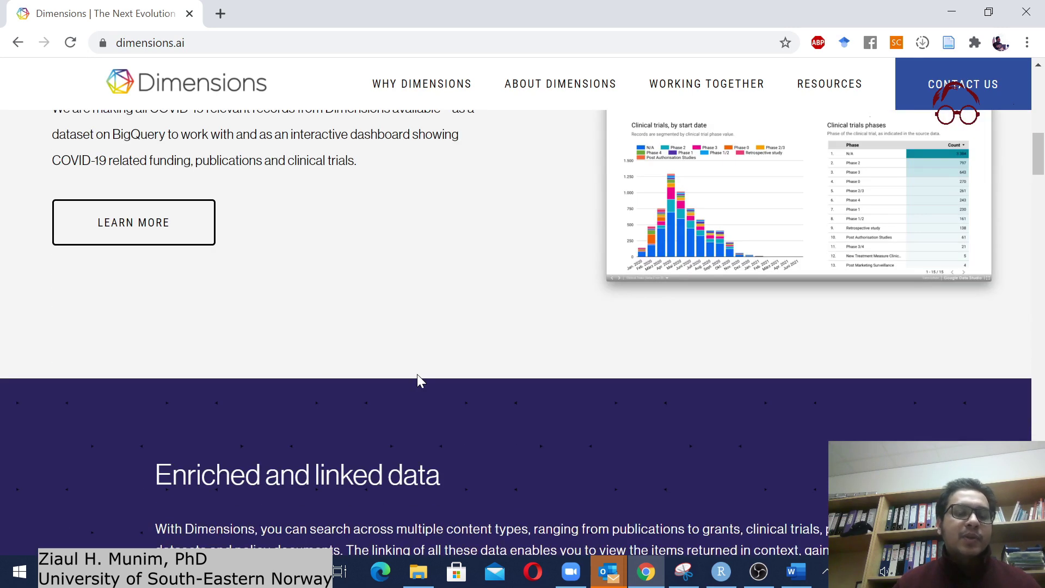
{"action": "scroll", "coordinate": [416, 371], "scroll_direction": "down", "scroll_amount": 12}
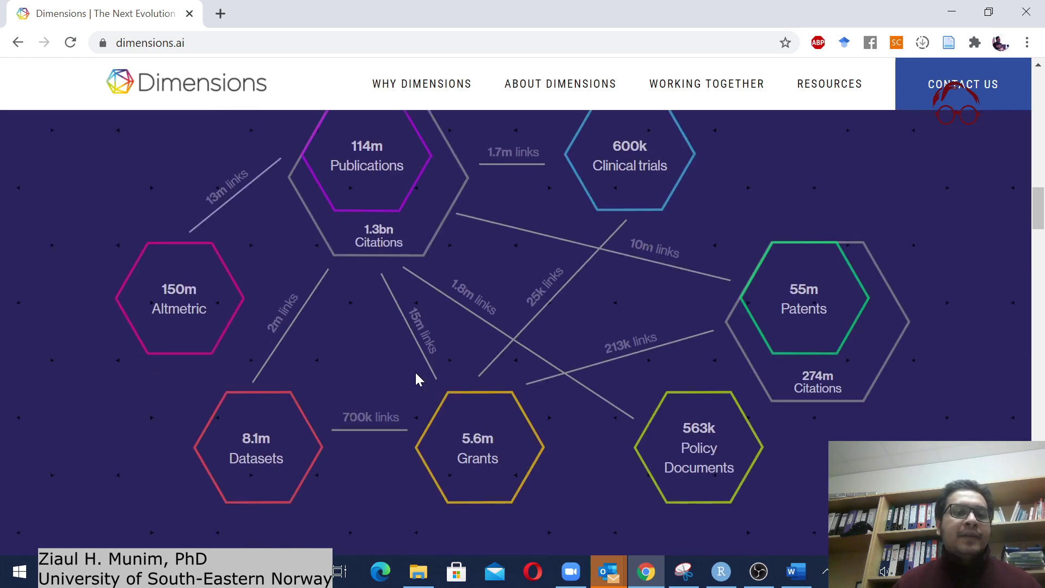
{"action": "scroll", "coordinate": [415, 370], "scroll_direction": "up", "scroll_amount": 20}
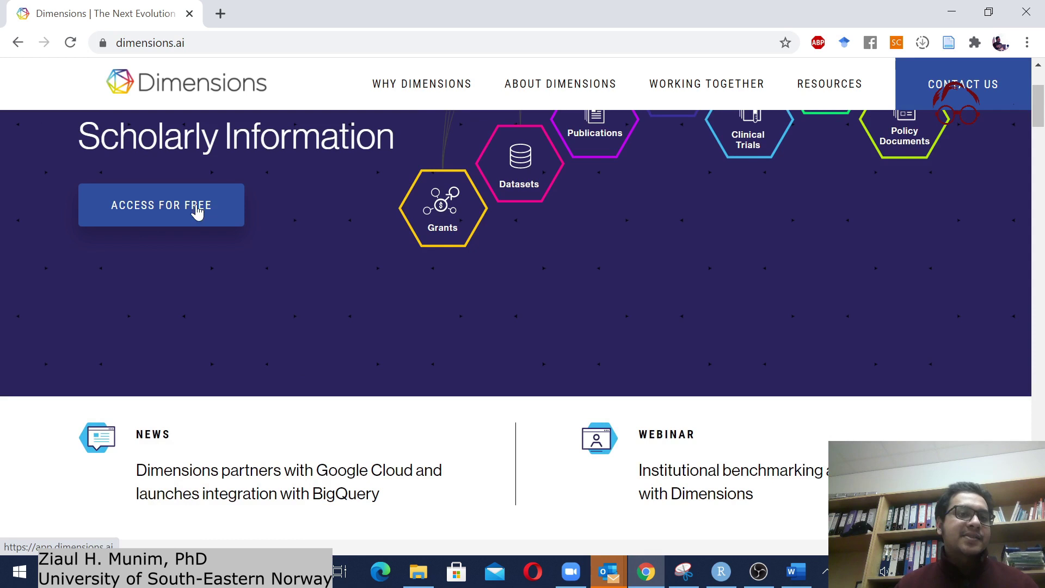
{"action": "scroll", "coordinate": [197, 207], "scroll_direction": "up", "scroll_amount": 2}
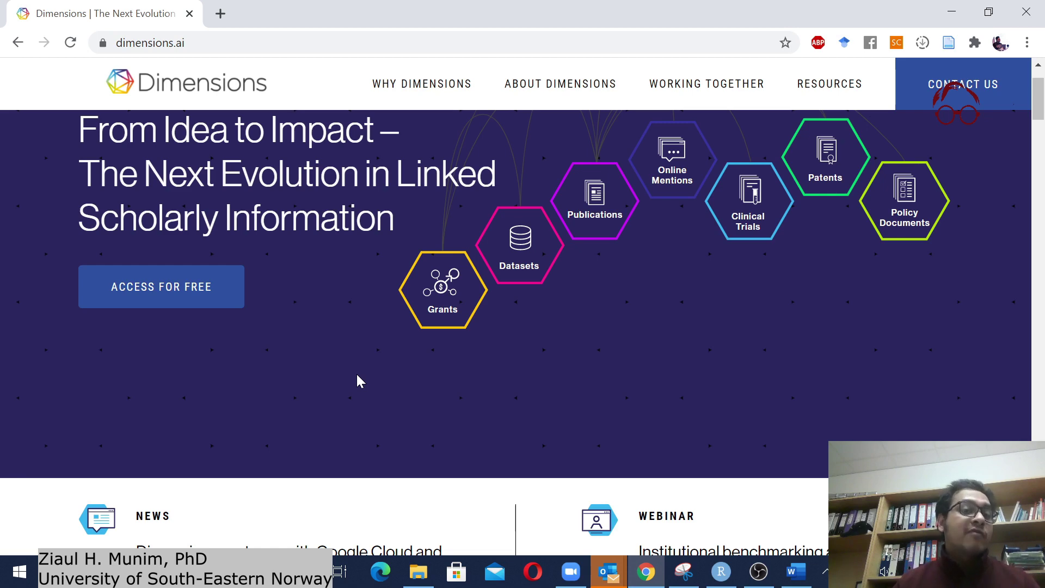
{"action": "scroll", "coordinate": [359, 376], "scroll_direction": "down", "scroll_amount": 3}
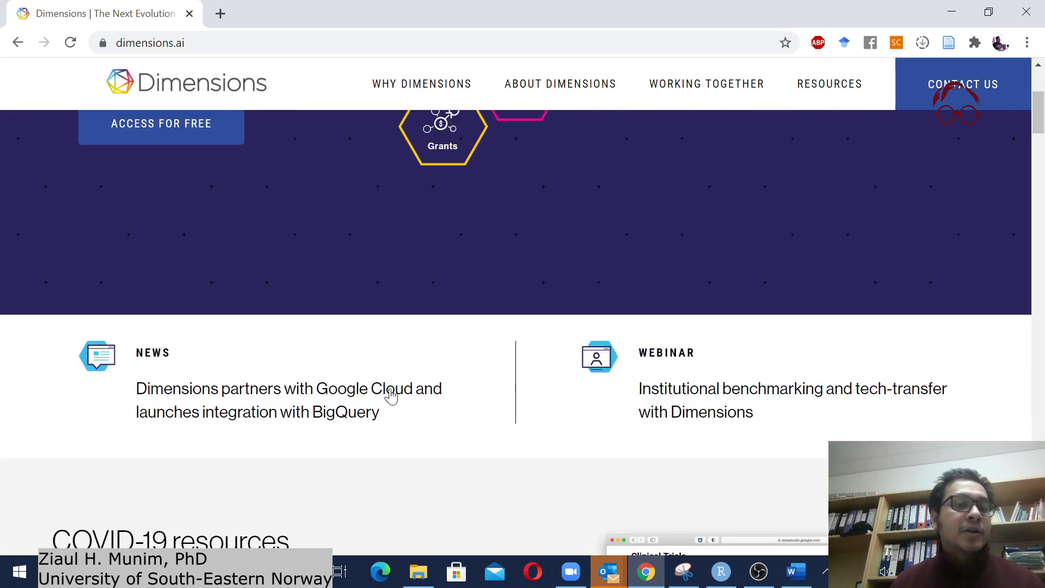
{"action": "scroll", "coordinate": [398, 348], "scroll_direction": "down", "scroll_amount": 6}
{"action": "scroll", "coordinate": [400, 350], "scroll_direction": "up", "scroll_amount": 9}
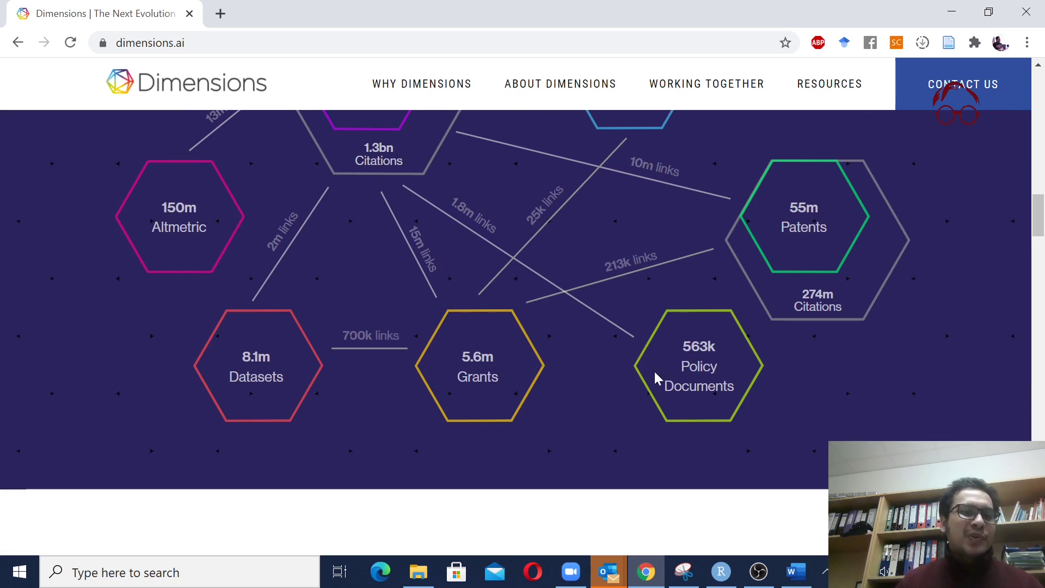
{"action": "scroll", "coordinate": [563, 318], "scroll_direction": "up", "scroll_amount": 3}
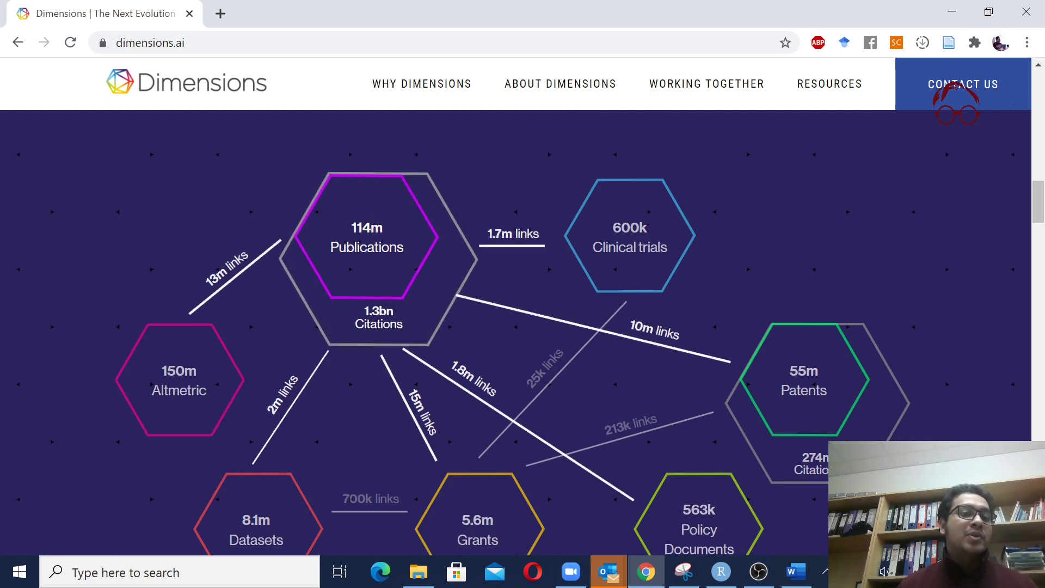
{"action": "scroll", "coordinate": [443, 338], "scroll_direction": "down", "scroll_amount": 10}
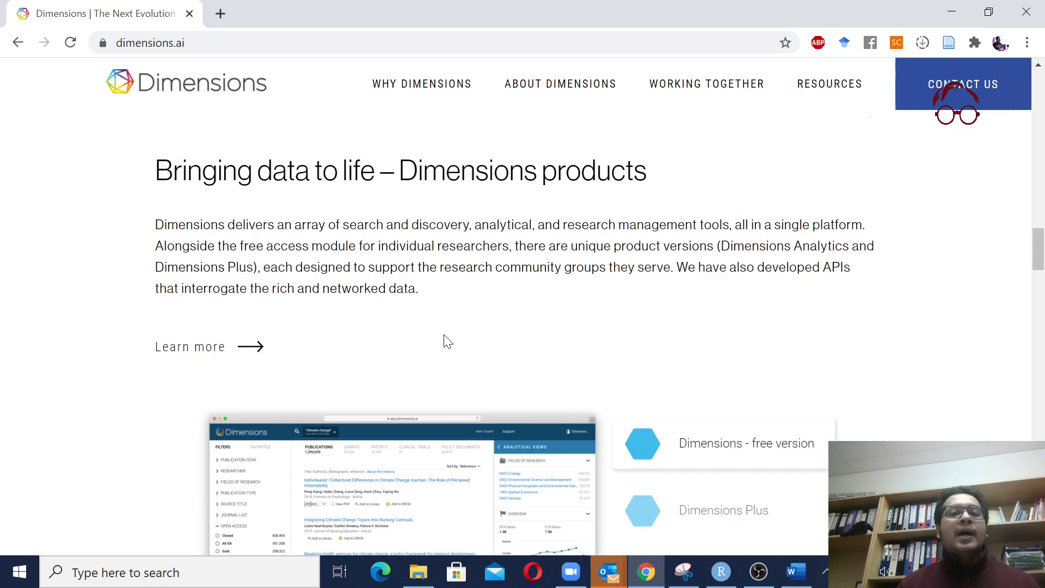
{"action": "scroll", "coordinate": [444, 322], "scroll_direction": "down", "scroll_amount": 15}
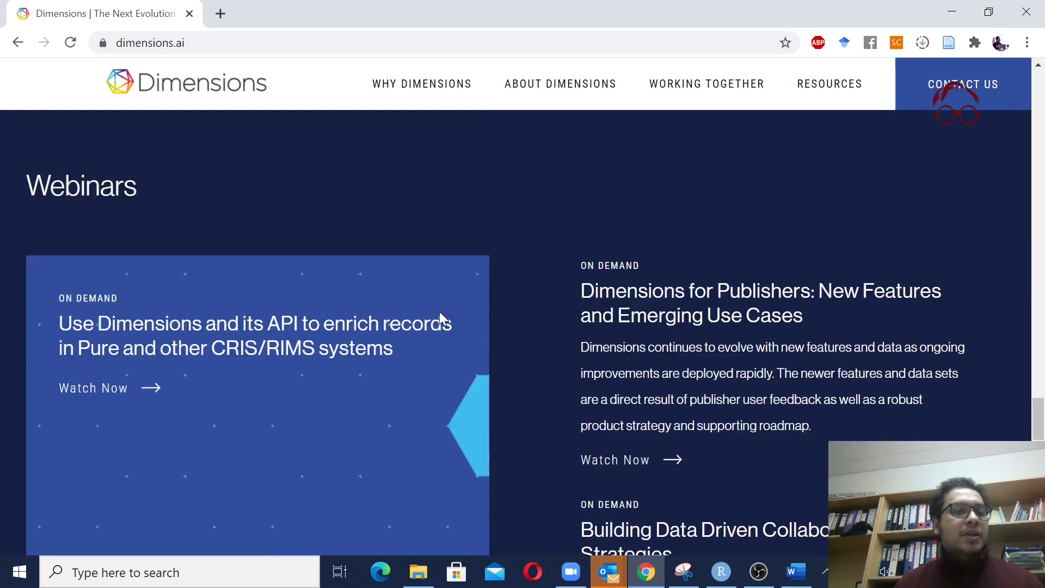
{"action": "scroll", "coordinate": [441, 333], "scroll_direction": "up", "scroll_amount": 20}
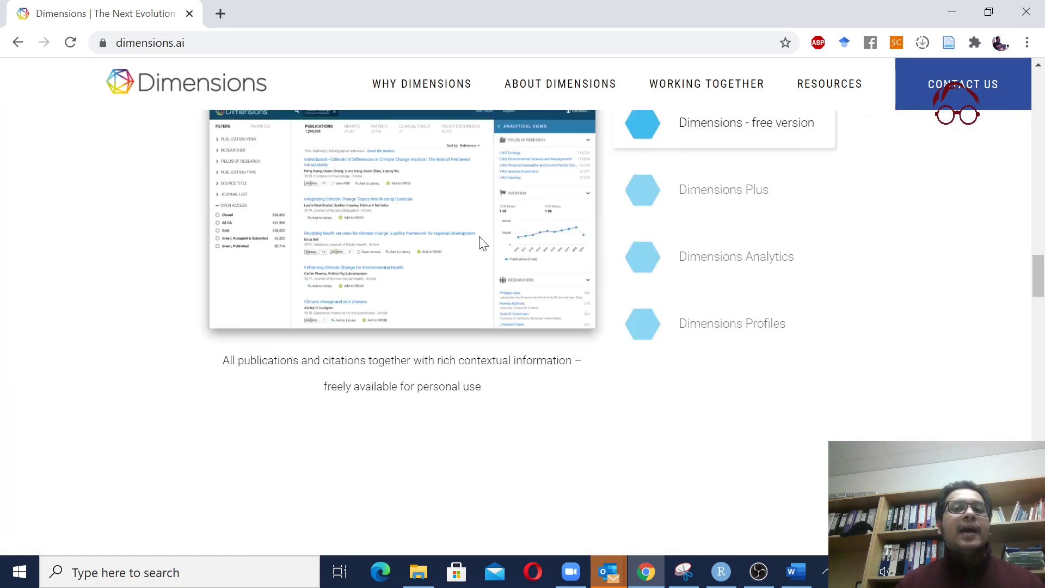
{"action": "scroll", "coordinate": [467, 205], "scroll_direction": "up", "scroll_amount": 10}
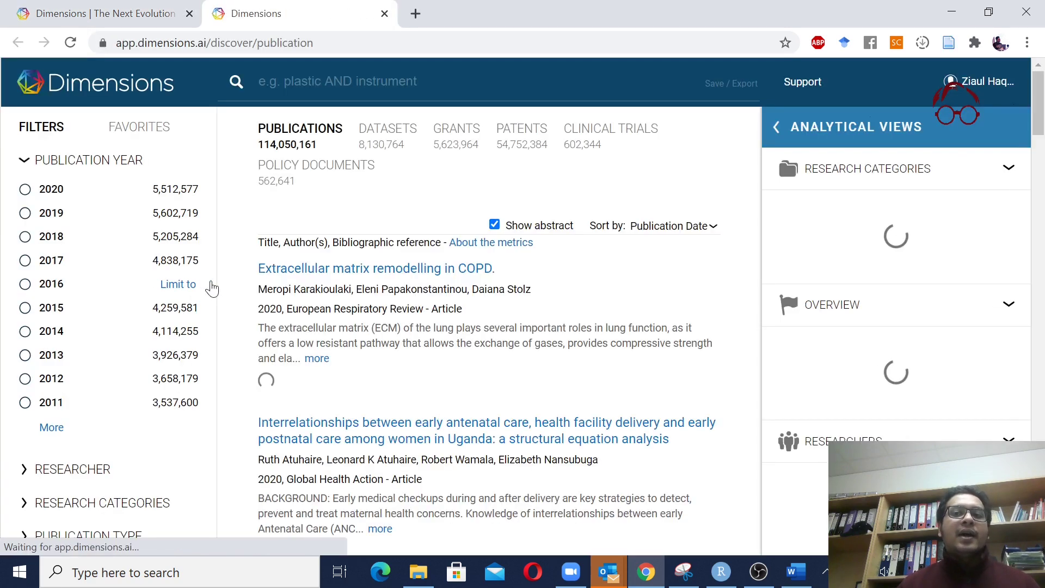
{"action": "left_click", "coordinate": [991, 87]}
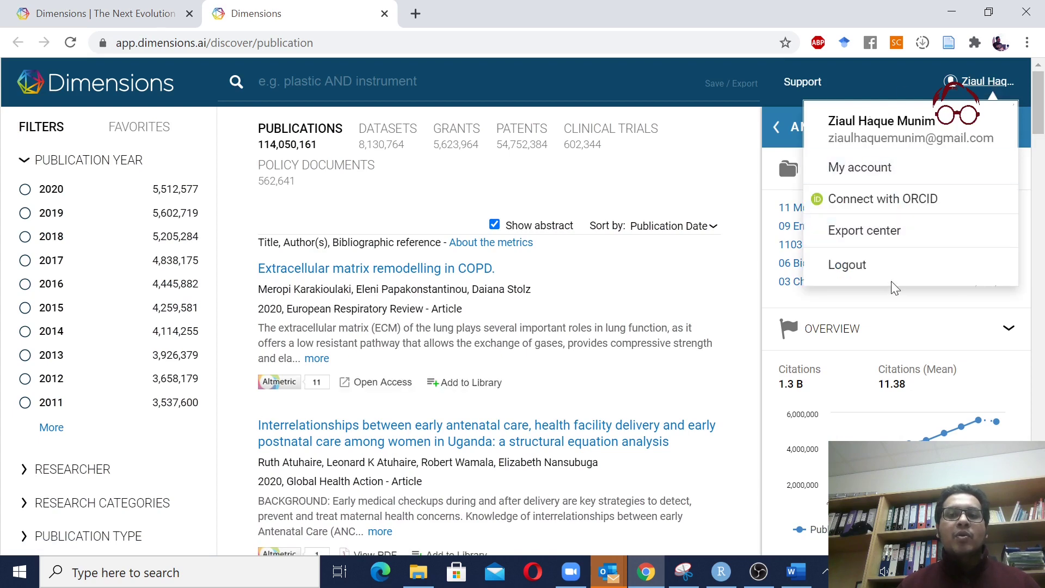
{"action": "left_click", "coordinate": [889, 273]}
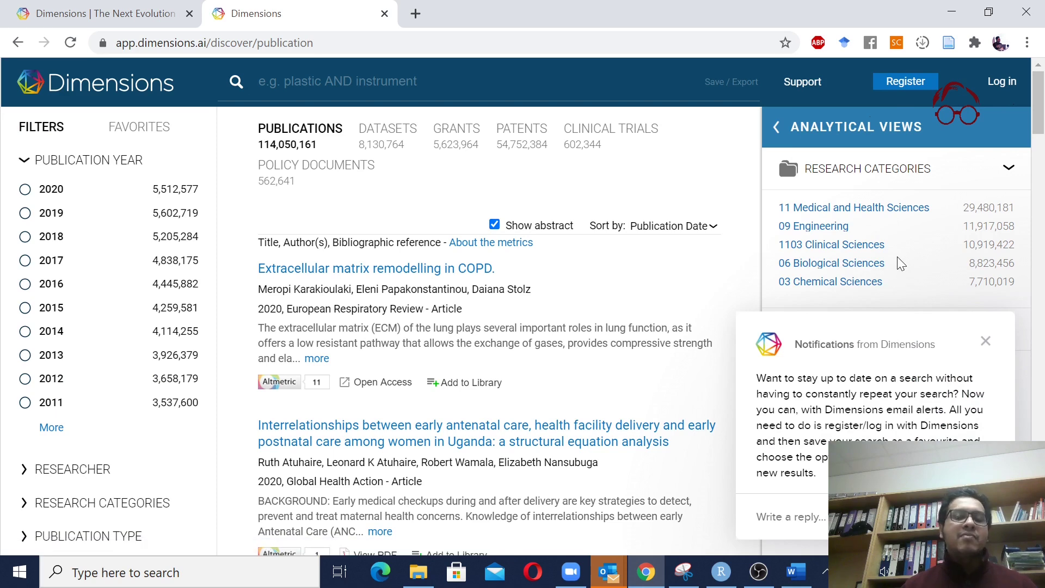
Log back in using the saved e-mail and the autofilled password
{"action": "left_click", "coordinate": [1002, 83]}
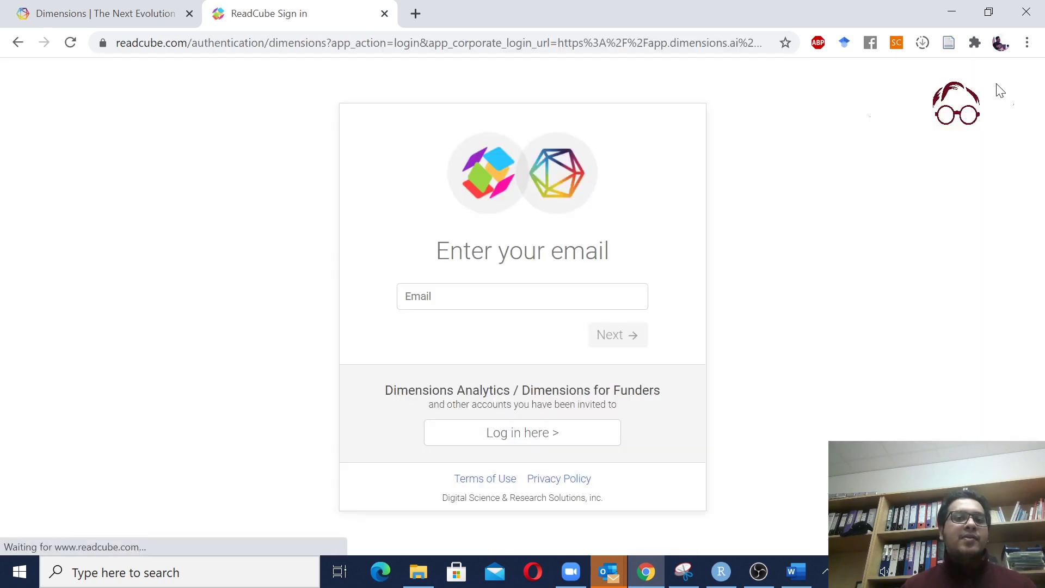
{"action": "left_click", "coordinate": [509, 297]}
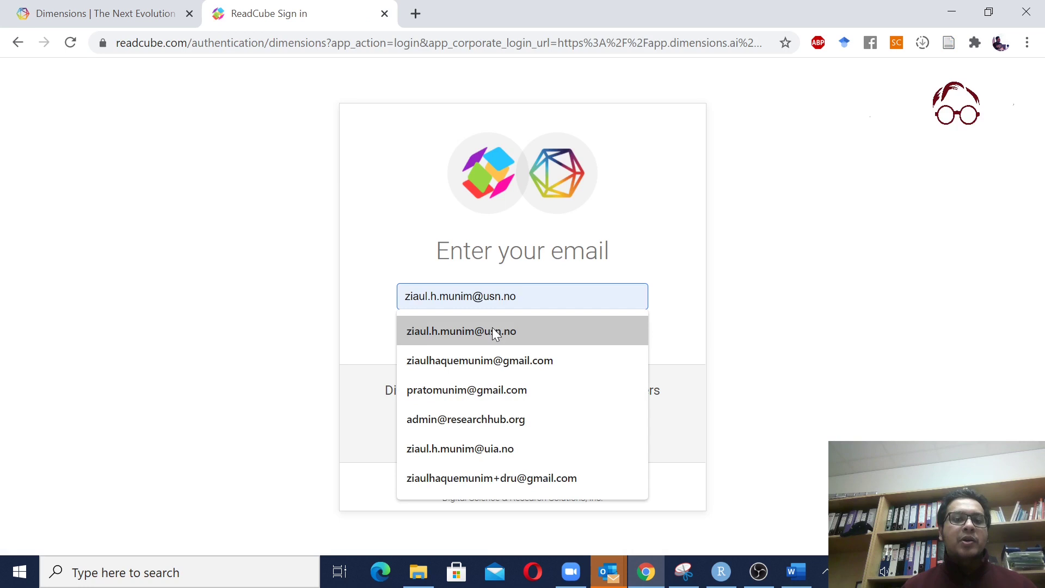
{"action": "left_click", "coordinate": [508, 364]}
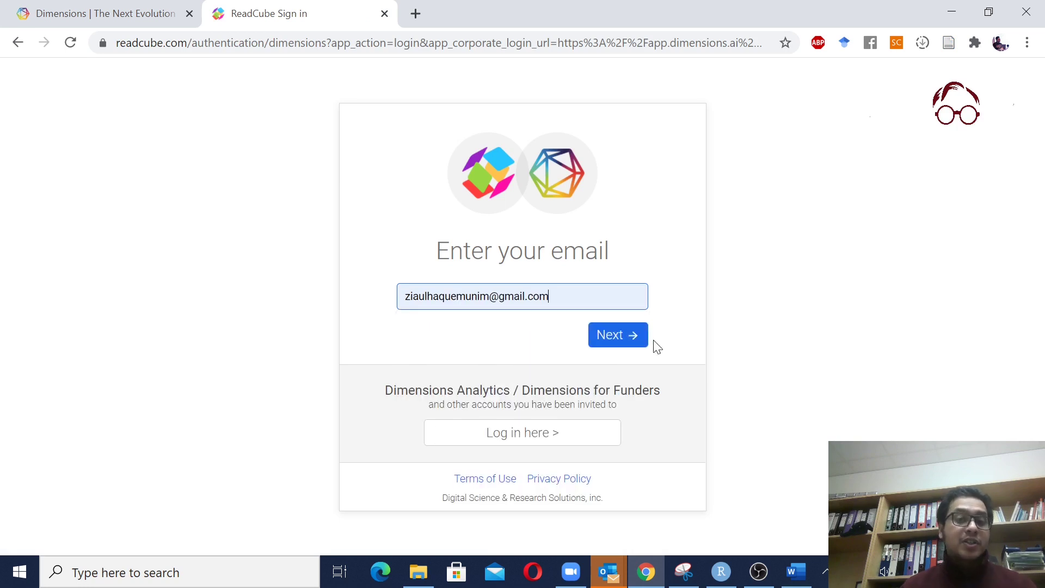
{"action": "left_click", "coordinate": [614, 346]}
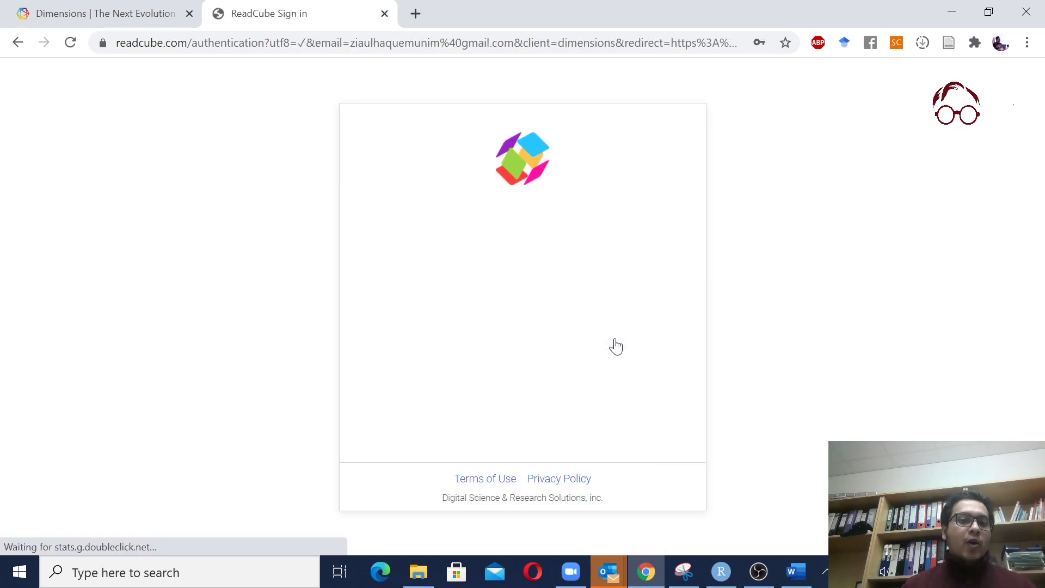
{"action": "left_click", "coordinate": [567, 401]}
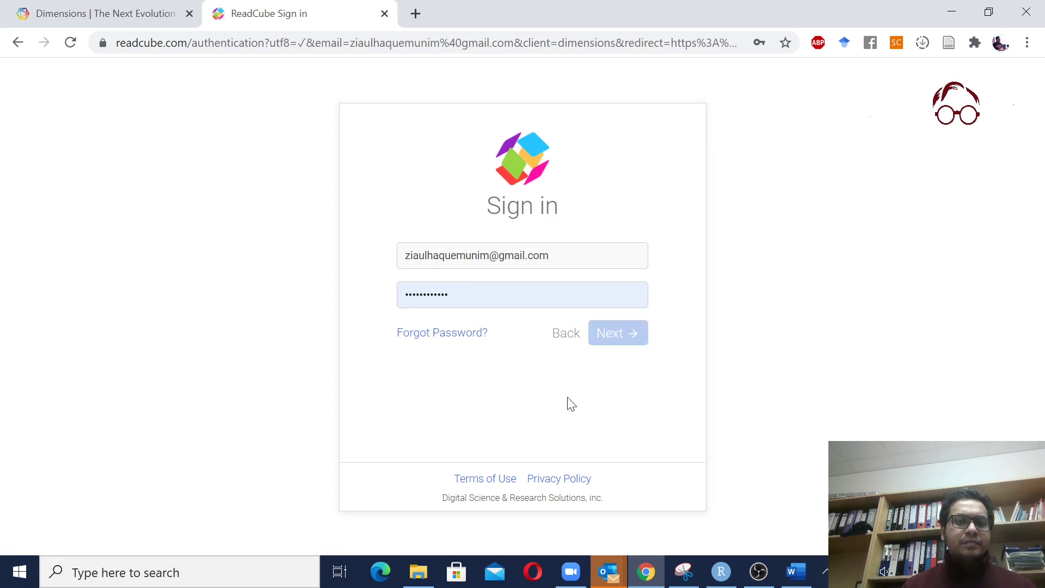
{"action": "left_click", "coordinate": [626, 336]}
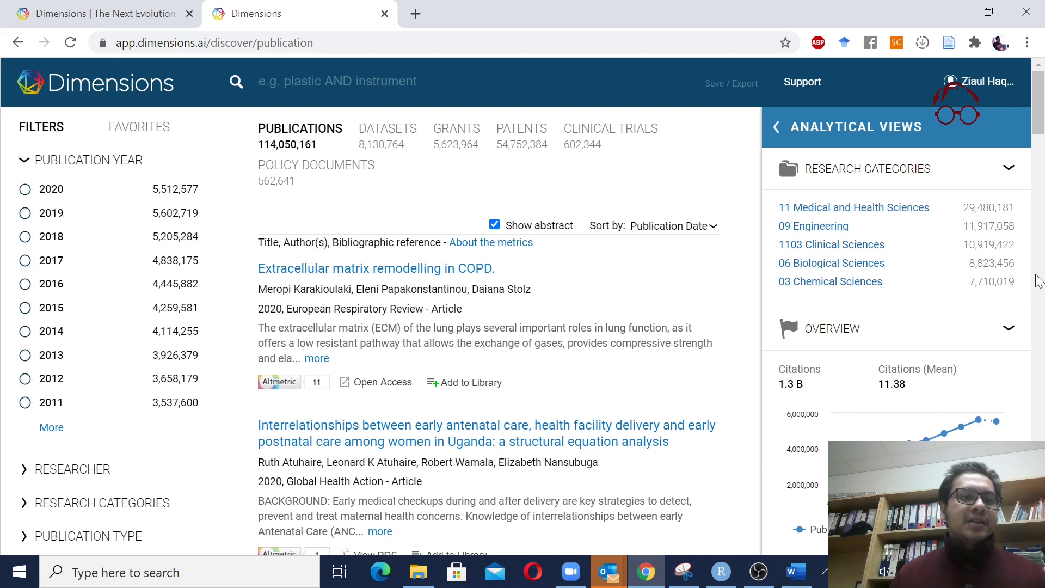
Browse the Researchers and Research Categories filter panels of the results
{"action": "left_click", "coordinate": [24, 472]}
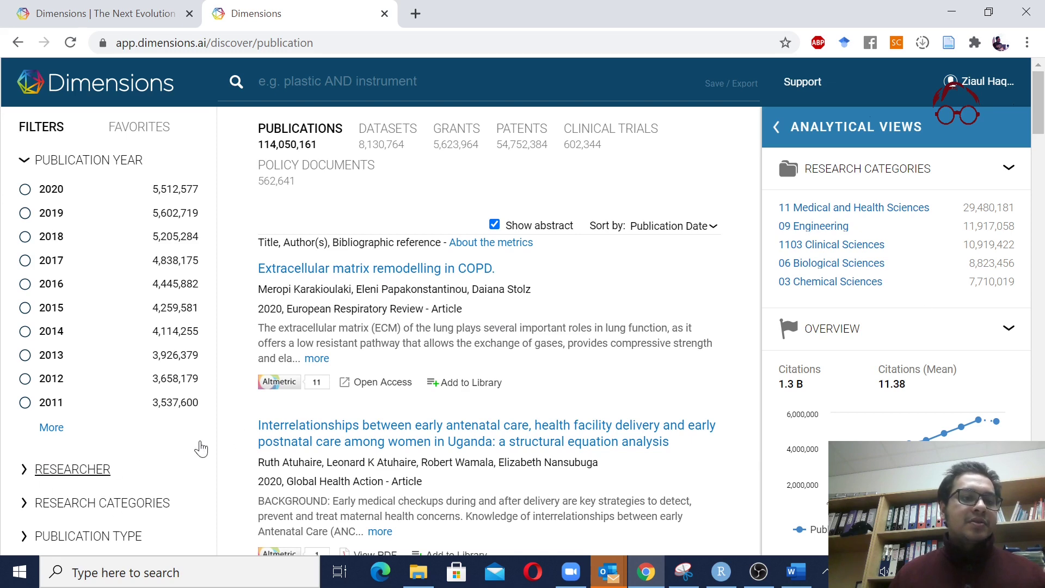
{"action": "scroll", "coordinate": [201, 445], "scroll_direction": "down", "scroll_amount": 3}
{"action": "scroll", "coordinate": [201, 446], "scroll_direction": "down", "scroll_amount": 3}
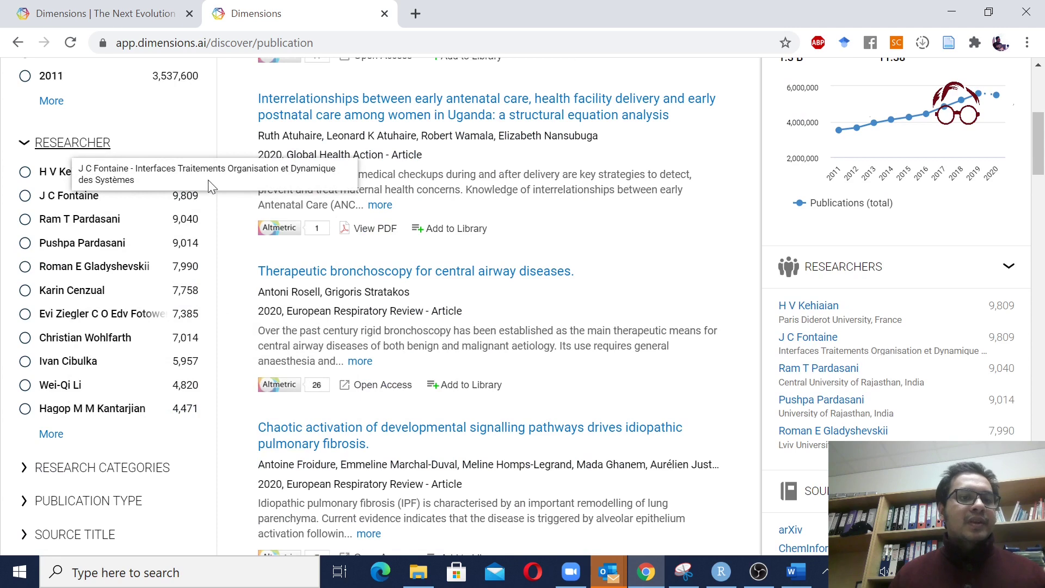
{"action": "scroll", "coordinate": [163, 326], "scroll_direction": "down", "scroll_amount": 2}
{"action": "left_click", "coordinate": [24, 387]}
{"action": "scroll", "coordinate": [91, 294], "scroll_direction": "down", "scroll_amount": 4}
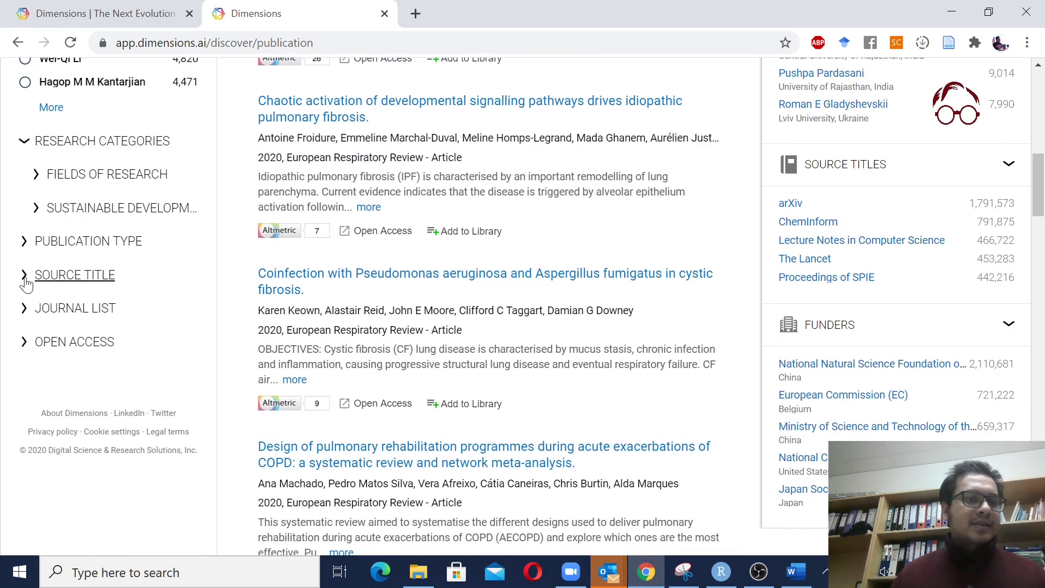
{"action": "scroll", "coordinate": [100, 299], "scroll_direction": "up", "scroll_amount": 10}
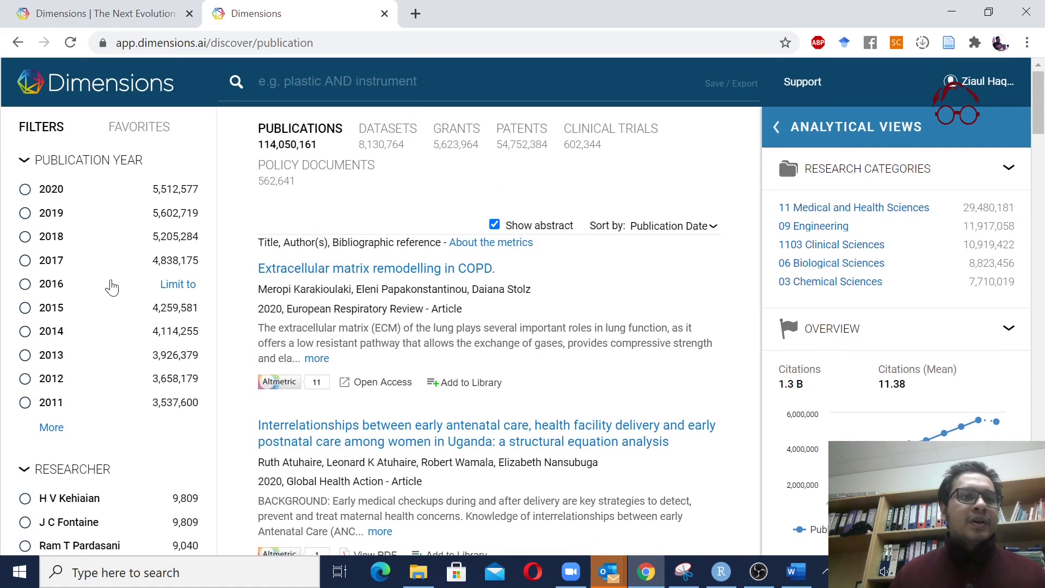
{"action": "scroll", "coordinate": [206, 419], "scroll_direction": "down", "scroll_amount": 9}
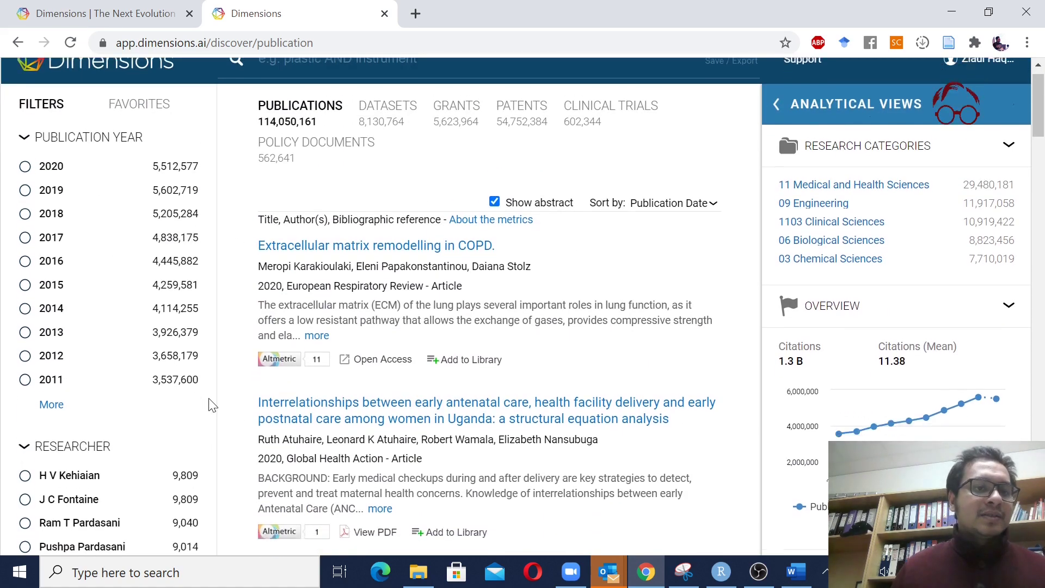
{"action": "scroll", "coordinate": [212, 403], "scroll_direction": "up", "scroll_amount": 4}
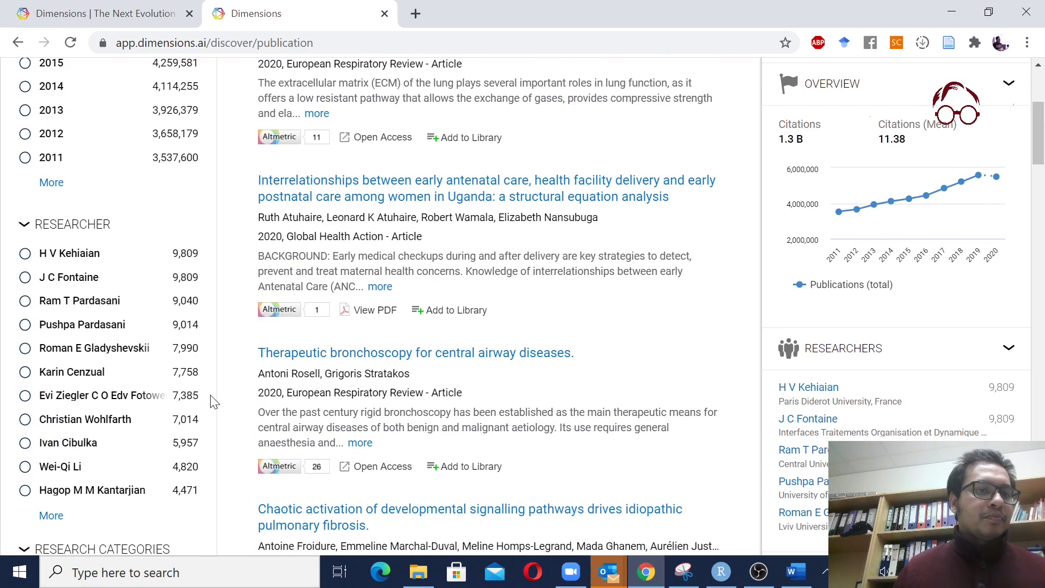
{"action": "scroll", "coordinate": [213, 401], "scroll_direction": "down", "scroll_amount": 9}
{"action": "scroll", "coordinate": [261, 272], "scroll_direction": "up", "scroll_amount": 13}
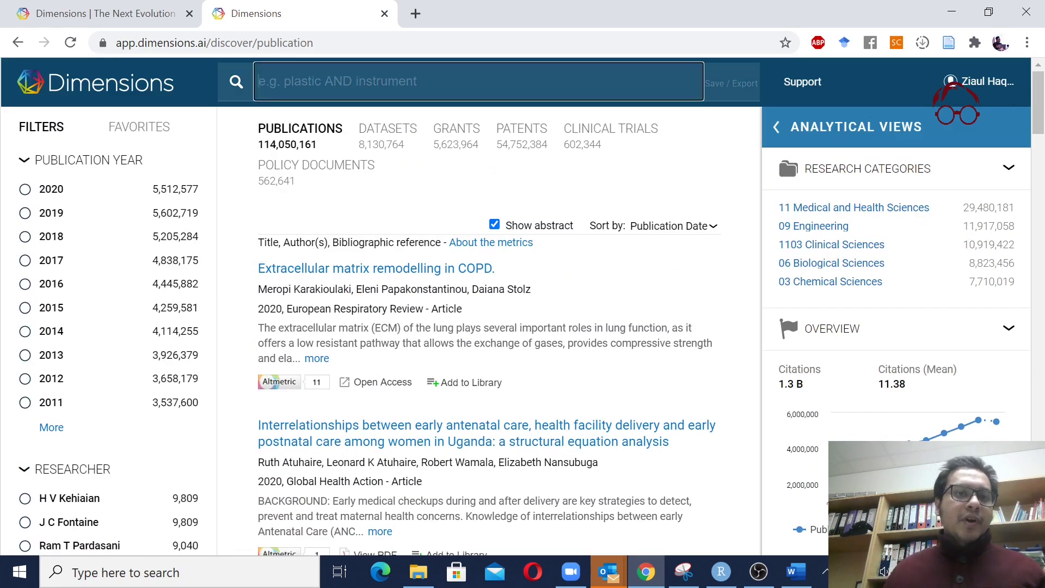
Open the search box and copy the step 2 query from the Word table
{"action": "left_click", "coordinate": [381, 80]}
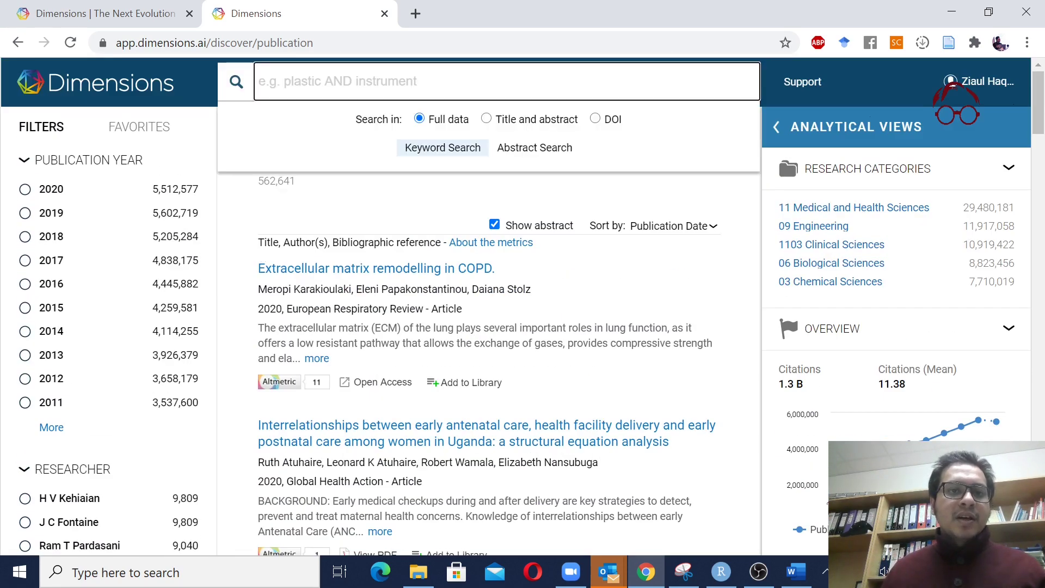
{"action": "left_click", "coordinate": [796, 572]}
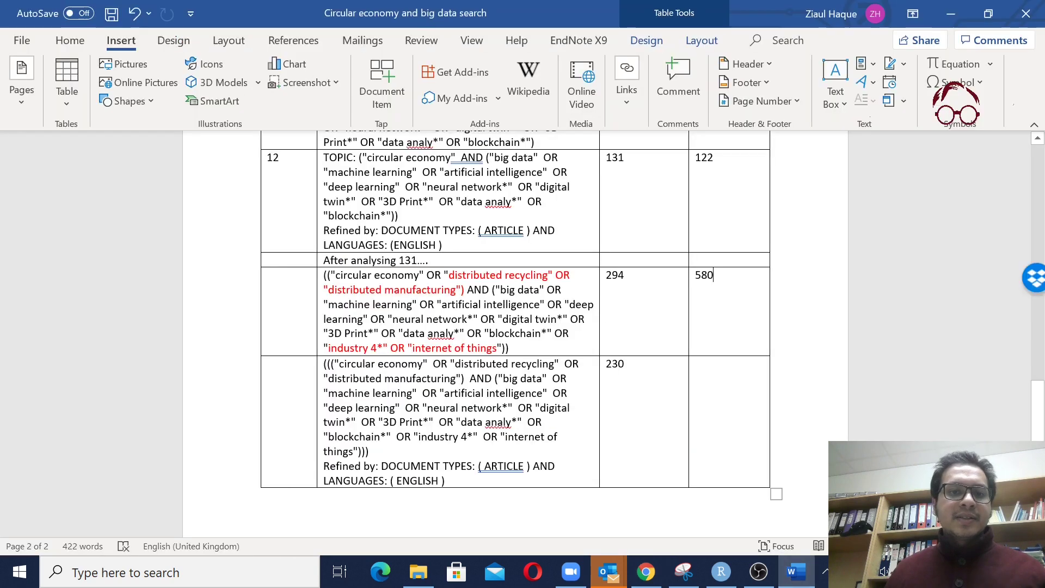
{"action": "scroll", "coordinate": [515, 326], "scroll_direction": "up", "scroll_amount": 5}
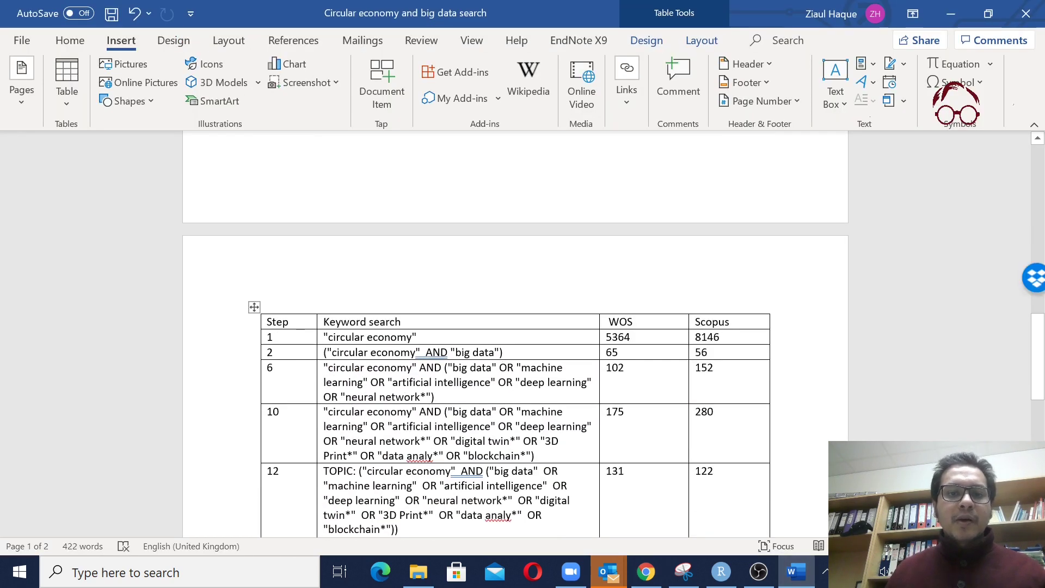
{"action": "left_click_drag", "start_coordinate": [503, 352], "coordinate": [332, 353]}
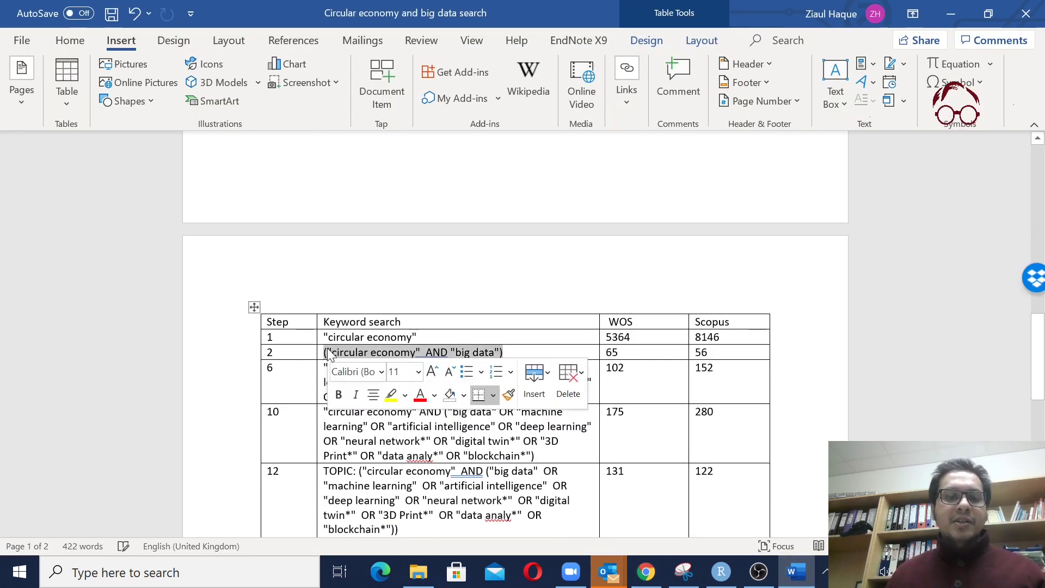
{"action": "key", "text": "ctrl+c"}
Paste the query, remove the stray opening bracket, and search in Title and abstract
{"action": "key", "text": "alt+Tab"}
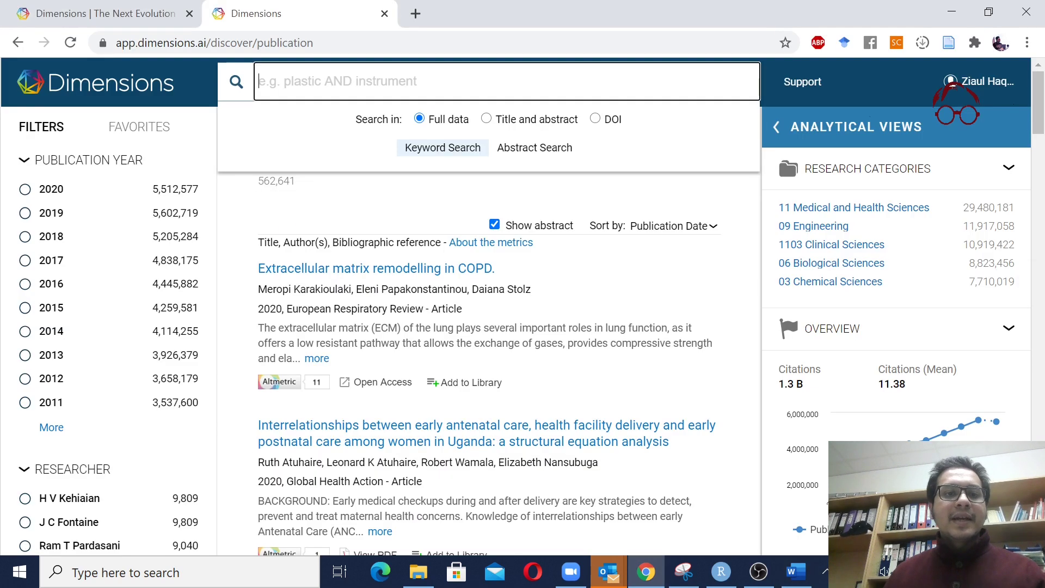
{"action": "key", "text": "ctrl+v"}
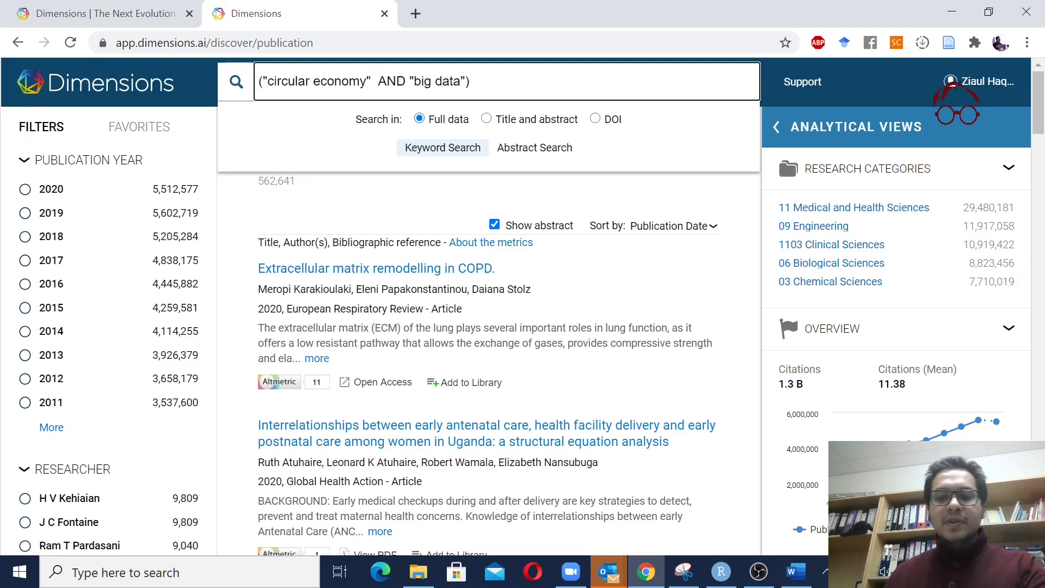
{"action": "key", "text": "Home"}
{"action": "key", "text": "Delete"}
{"action": "key", "text": "End"}
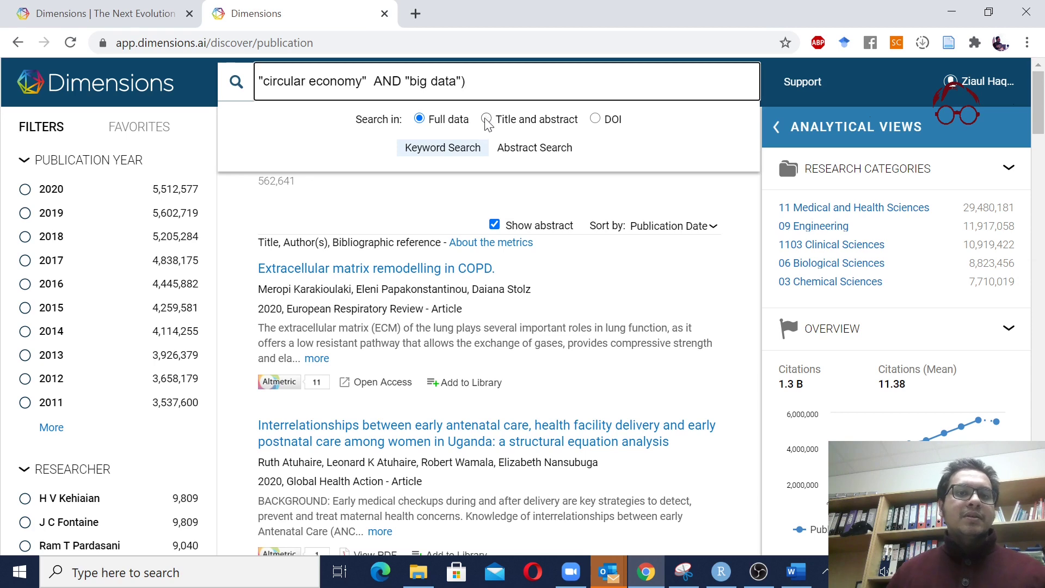
{"action": "left_click", "coordinate": [486, 120]}
{"action": "left_click", "coordinate": [236, 84]}
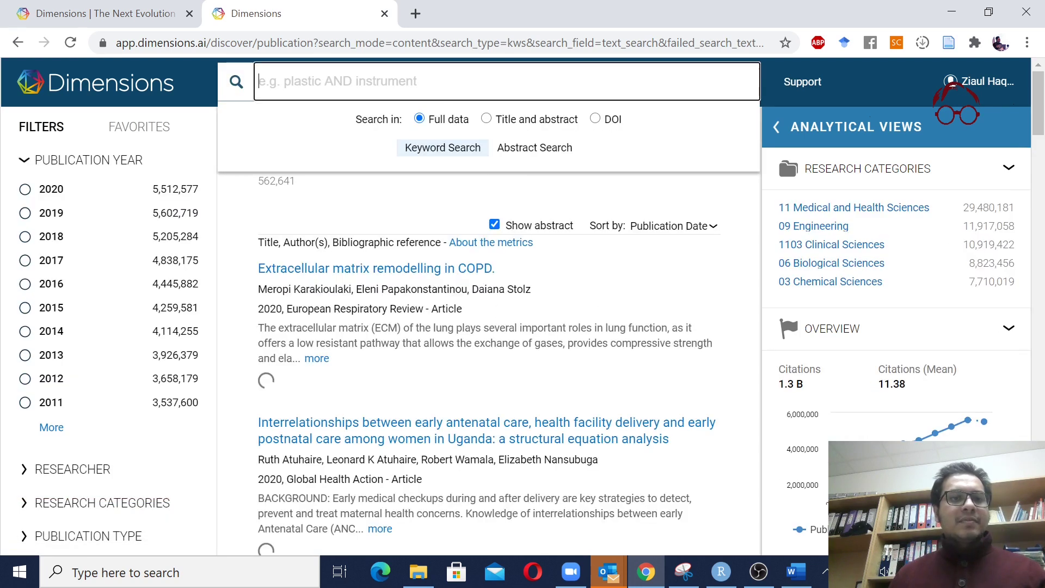
Re-enter the query, run it on full data (7,157), then rerun on Title and abstract for 36
{"action": "key", "text": "ctrl+v"}
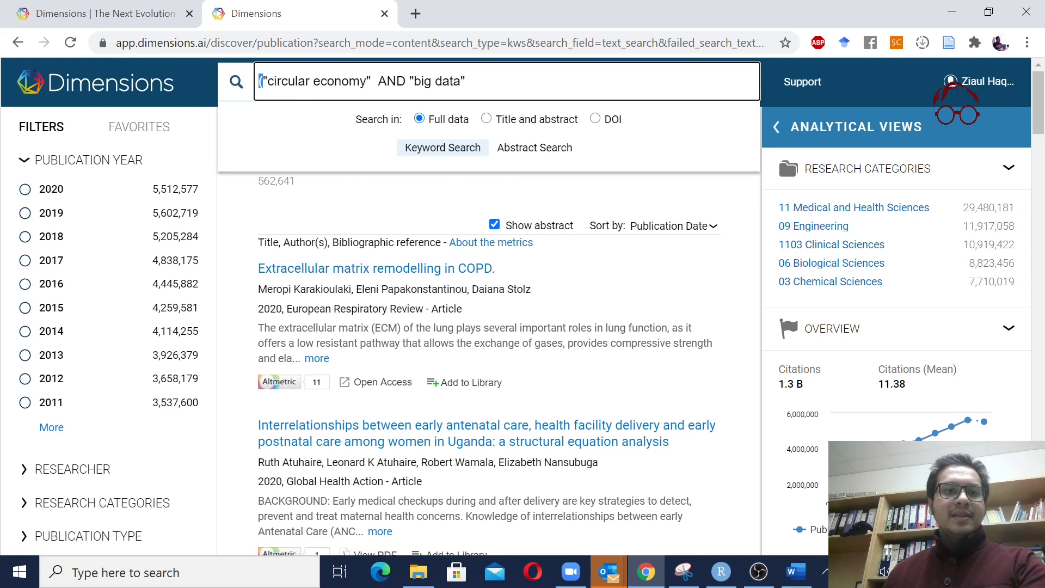
{"action": "key", "text": "Delete"}
{"action": "left_click", "coordinate": [462, 81]}
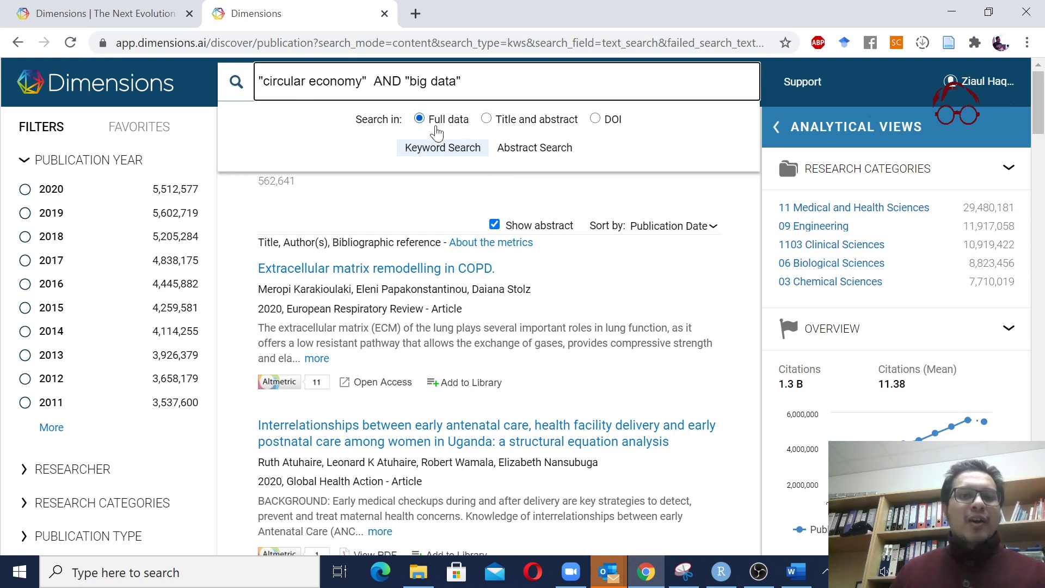
{"action": "left_click", "coordinate": [236, 85]}
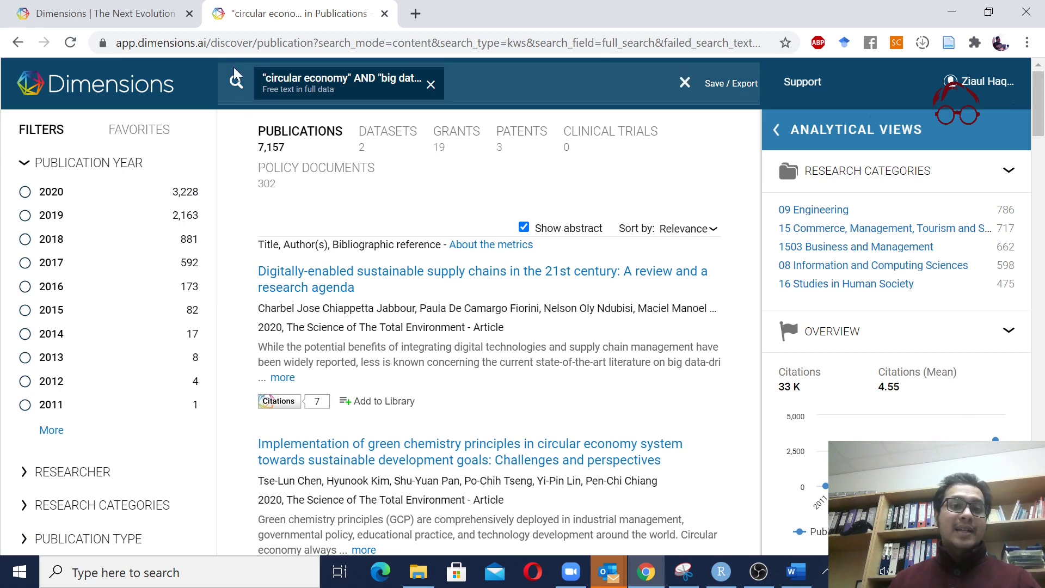
{"action": "left_click", "coordinate": [236, 83]}
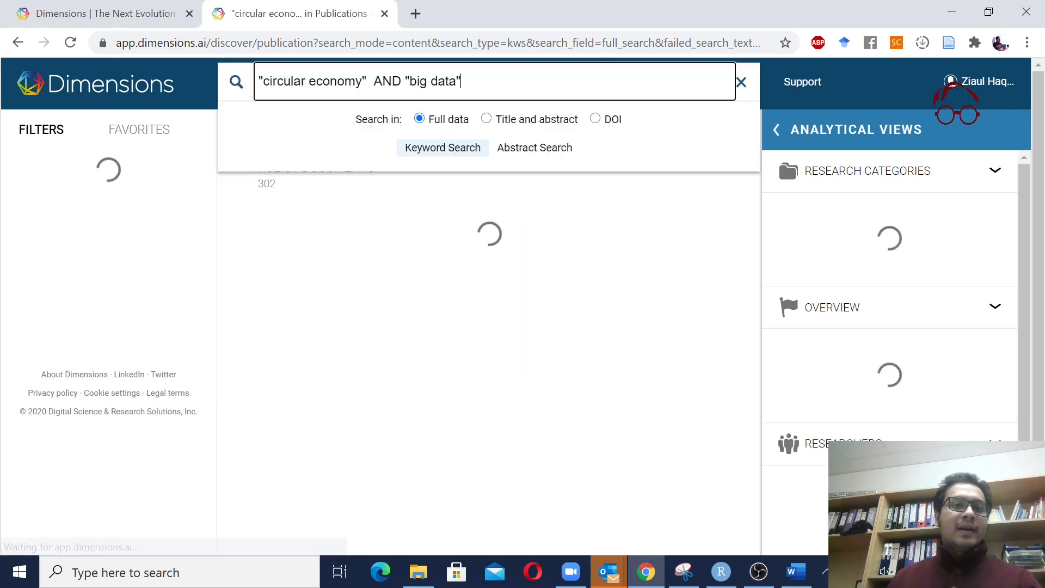
{"action": "left_click", "coordinate": [490, 121]}
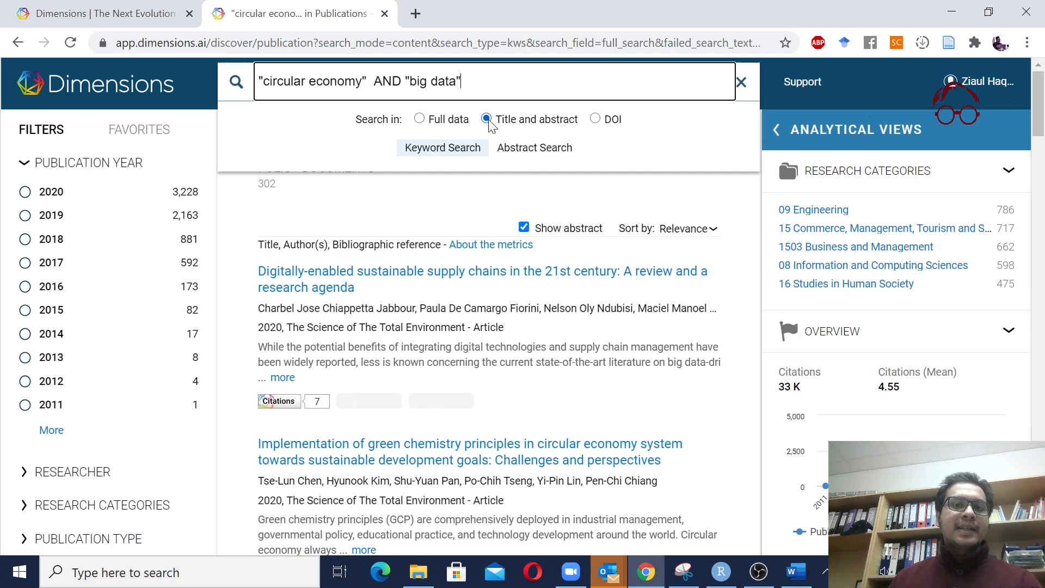
{"action": "left_click", "coordinate": [237, 83]}
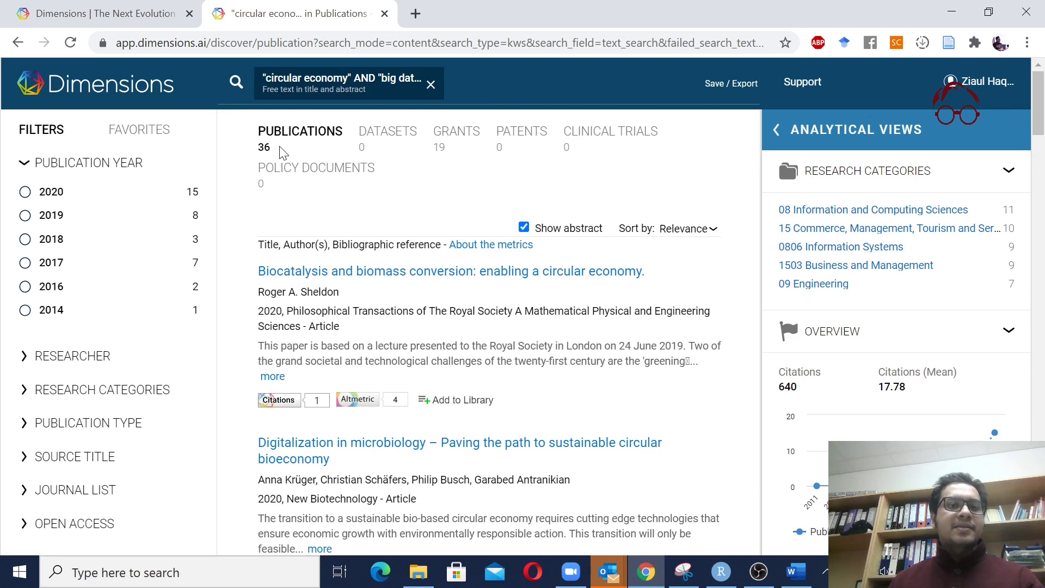
Insert a column right of Scopus in the Word table and head it DM
{"action": "key", "text": "alt+Tab"}
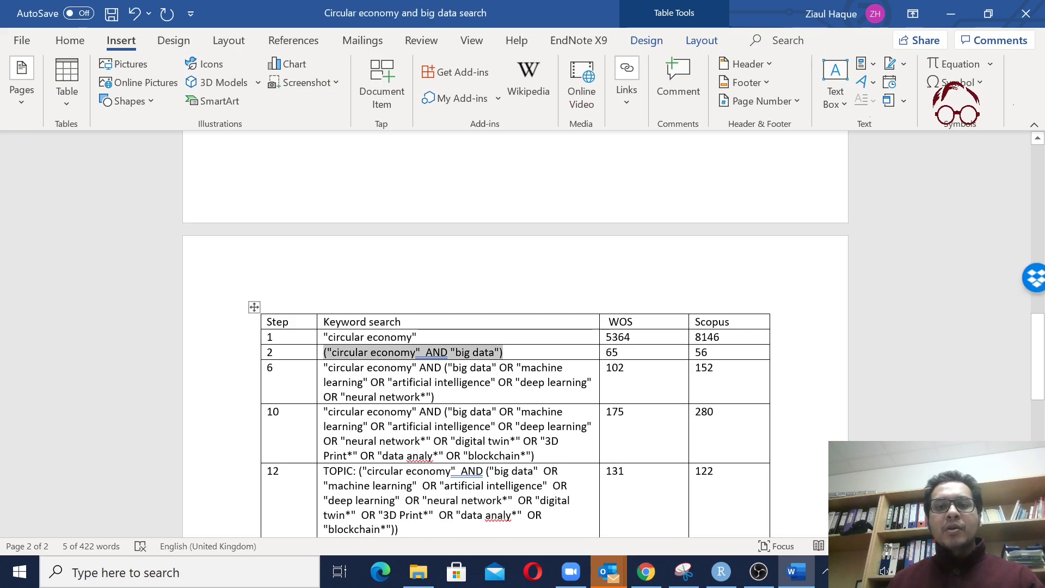
{"action": "right_click", "coordinate": [757, 322]}
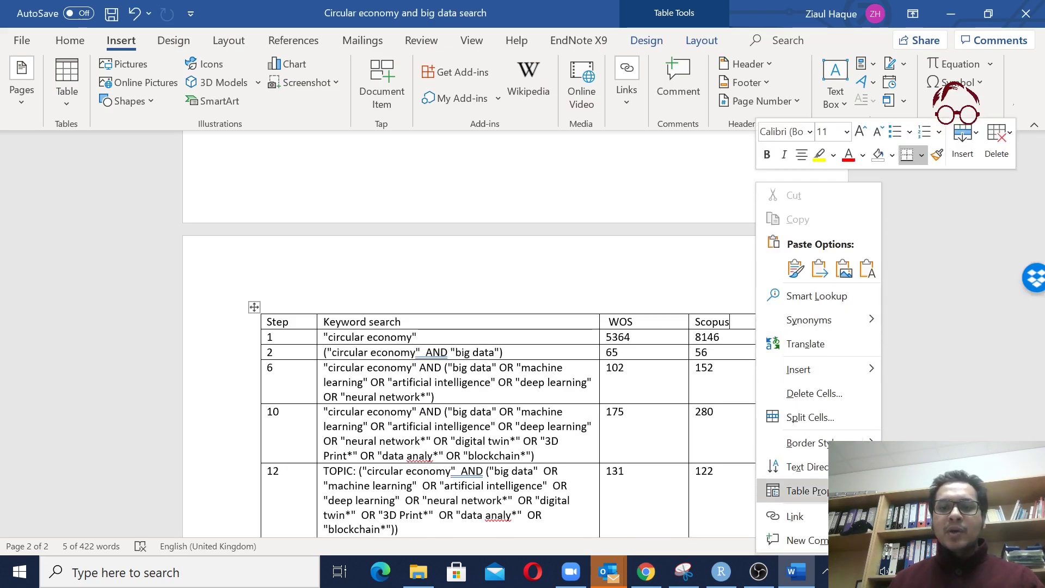
{"action": "mouse_move", "coordinate": [846, 374]}
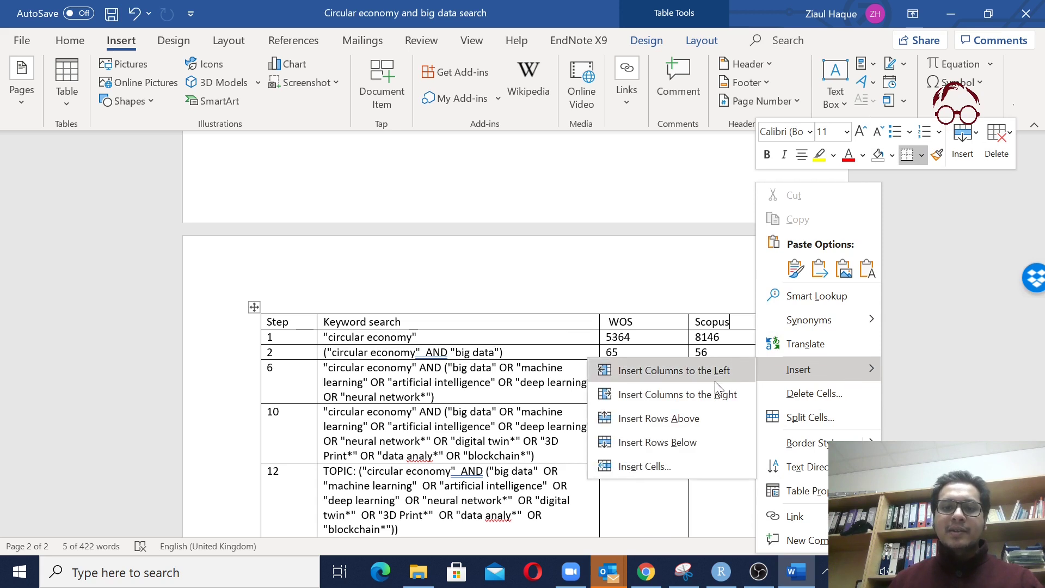
{"action": "left_click", "coordinate": [730, 393]}
{"action": "left_click", "coordinate": [740, 322]}
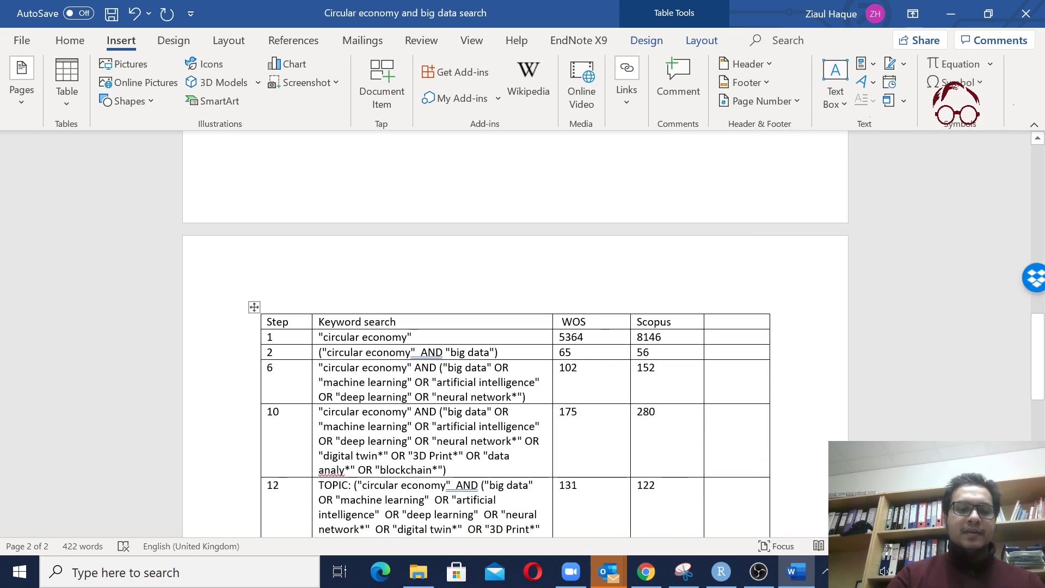
{"action": "type", "text": "DM"}
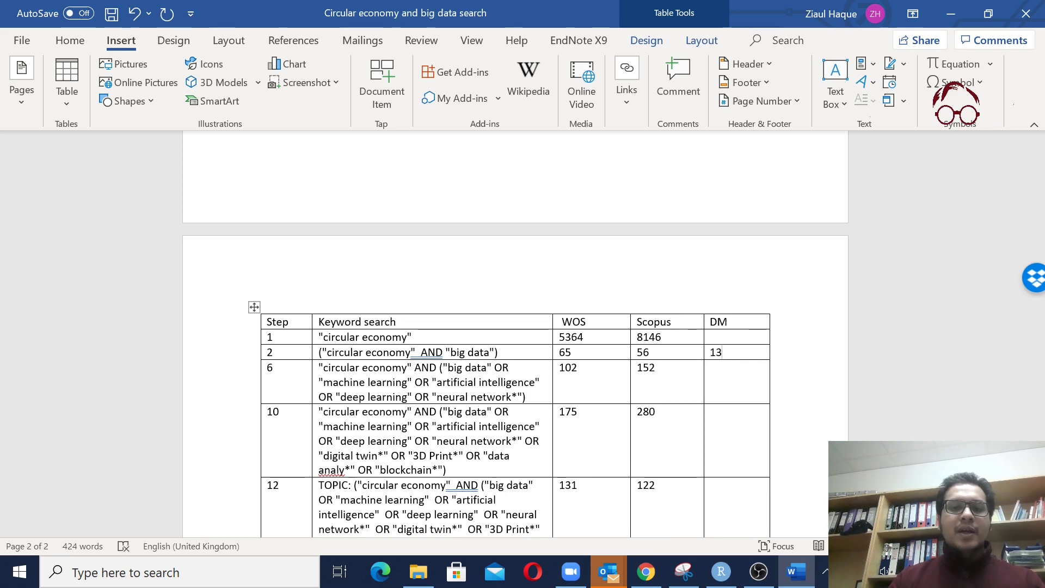
Enter 36 as the step 2 DM count and select the 294/580 row's query text
{"action": "key", "text": "alt+Tab"}
{"action": "key", "text": "alt+Tab"}
{"action": "type", "text": "3"}
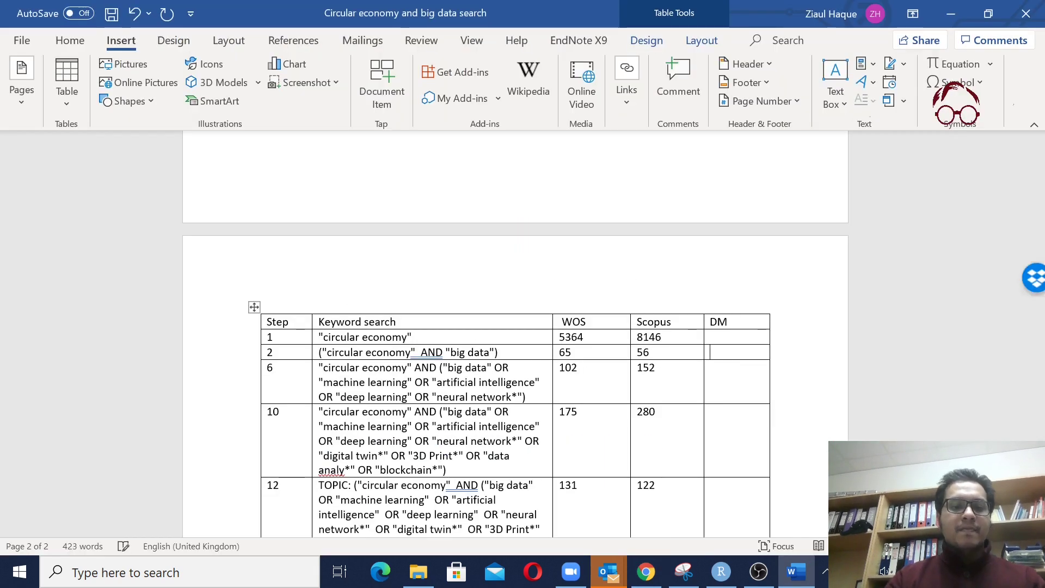
{"action": "left_click", "coordinate": [713, 413]}
{"action": "scroll", "coordinate": [515, 335], "scroll_direction": "down", "scroll_amount": 3}
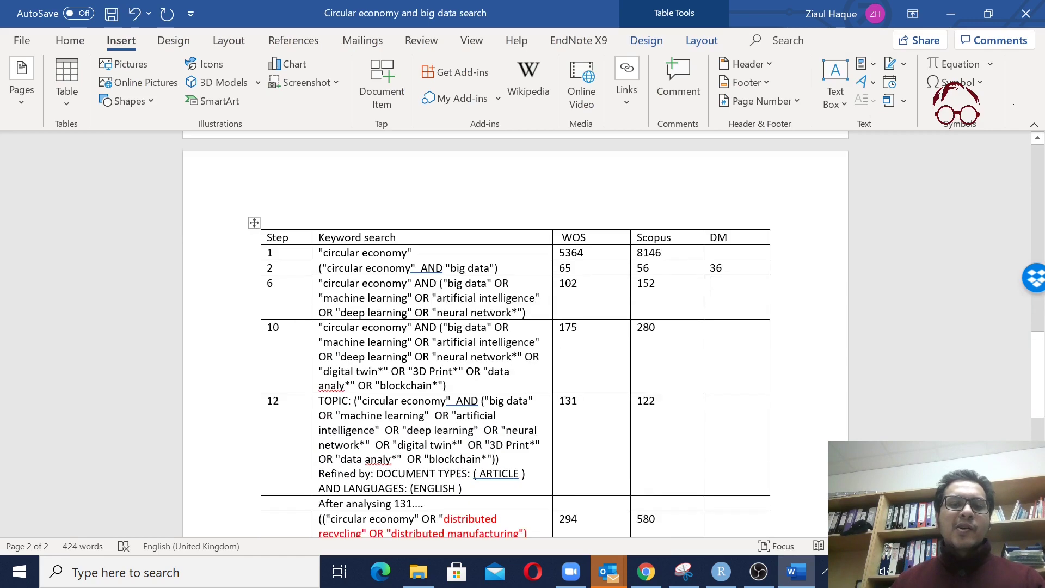
{"action": "scroll", "coordinate": [515, 335], "scroll_direction": "down", "scroll_amount": 3}
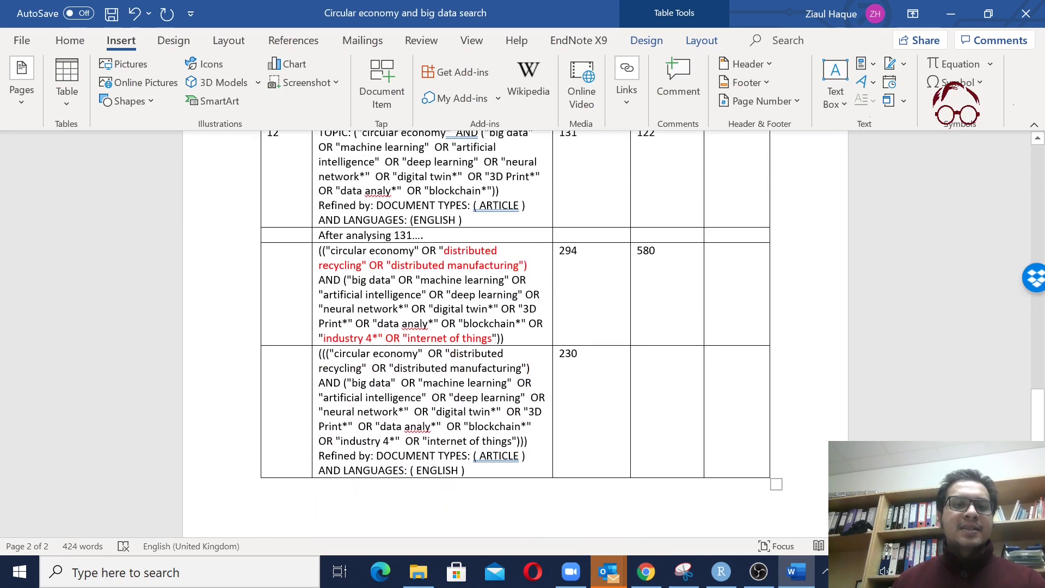
{"action": "mouse_move", "coordinate": [505, 338]}
{"action": "left_mouse_down"}
{"action": "mouse_move", "coordinate": [413, 308]}
{"action": "mouse_move", "coordinate": [314, 257]}
{"action": "left_mouse_up"}
{"action": "key", "text": "ctrl+c"}
Replace the query with the expanded circular economy and digital technologies boolean string and run it, getting 211
{"action": "left_click", "coordinate": [646, 571]}
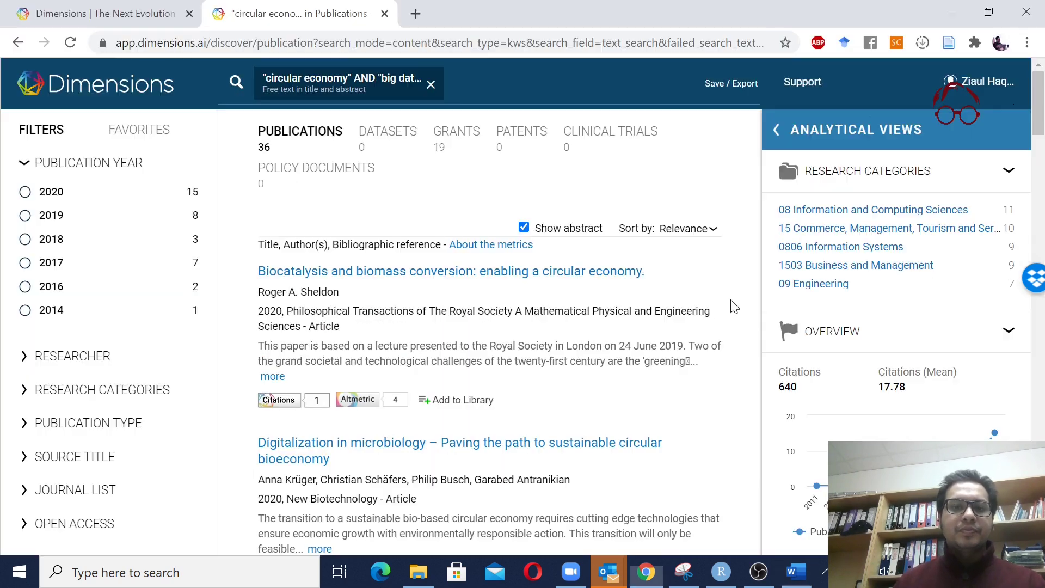
{"action": "left_click", "coordinate": [462, 81]}
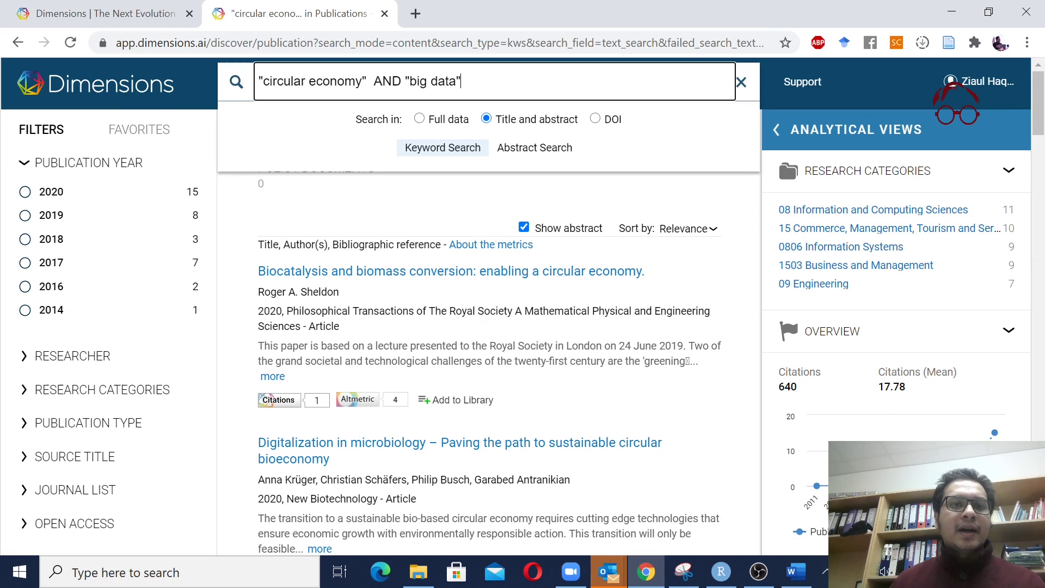
{"action": "key", "text": "ctrl+a"}
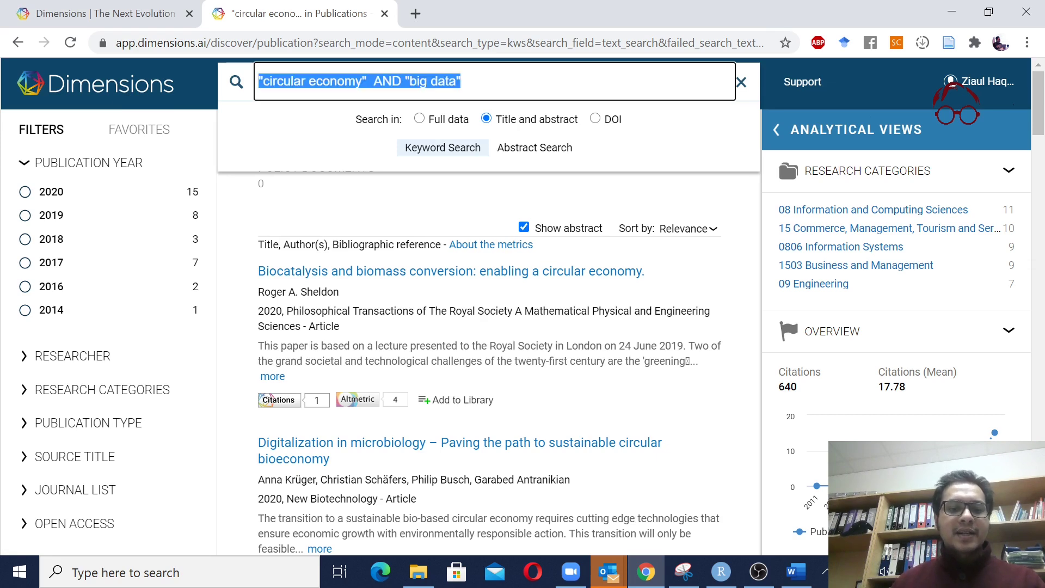
{"action": "key", "text": "ctrl+v"}
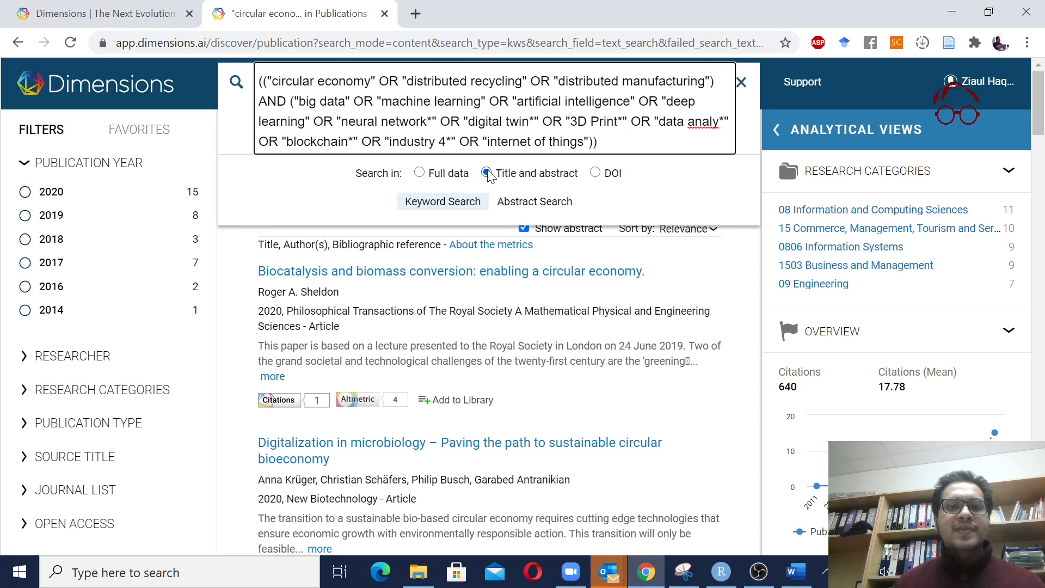
{"action": "left_click", "coordinate": [238, 83]}
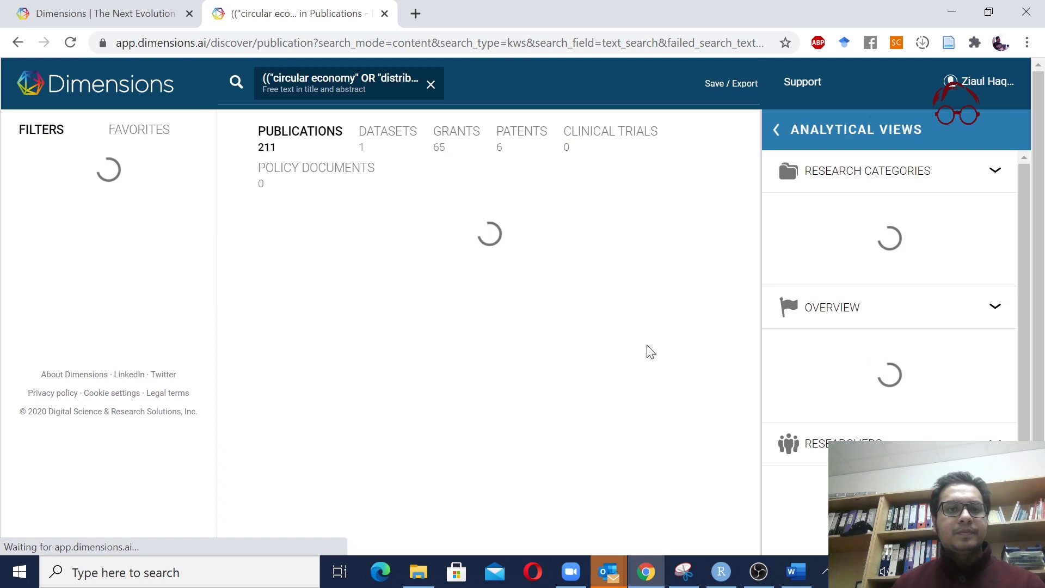
Type 211 in the DM cell next to 580 for the expanded query row, then return to Dimensions
{"action": "key", "text": "alt+Tab"}
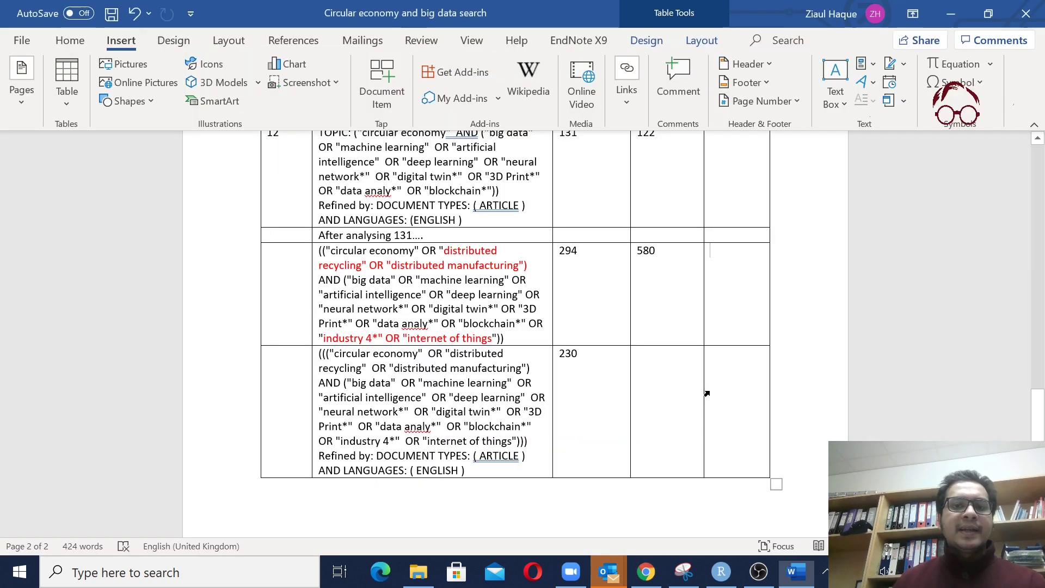
{"action": "type", "text": "211"}
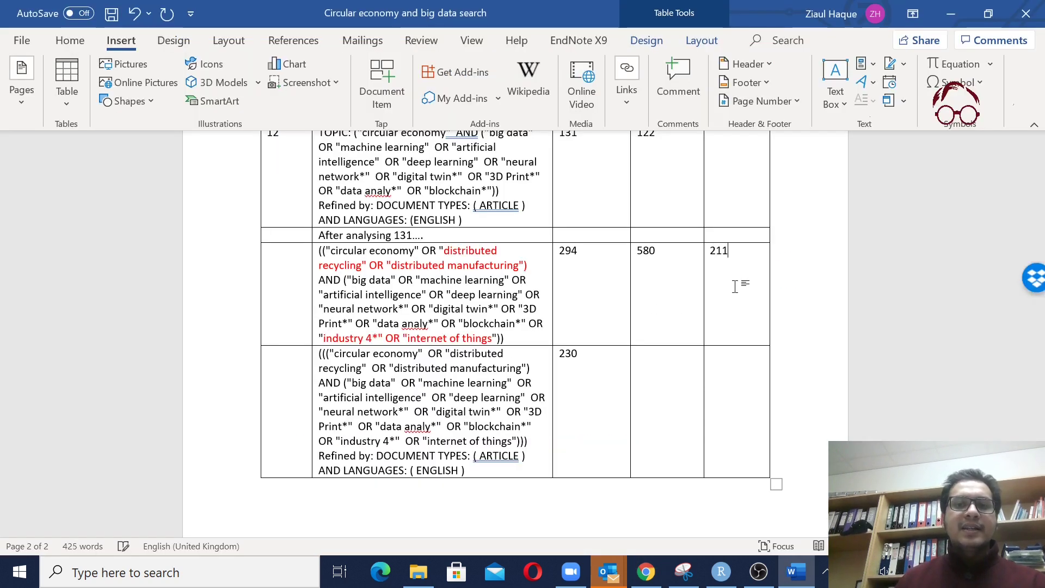
{"action": "double_click", "coordinate": [721, 252]}
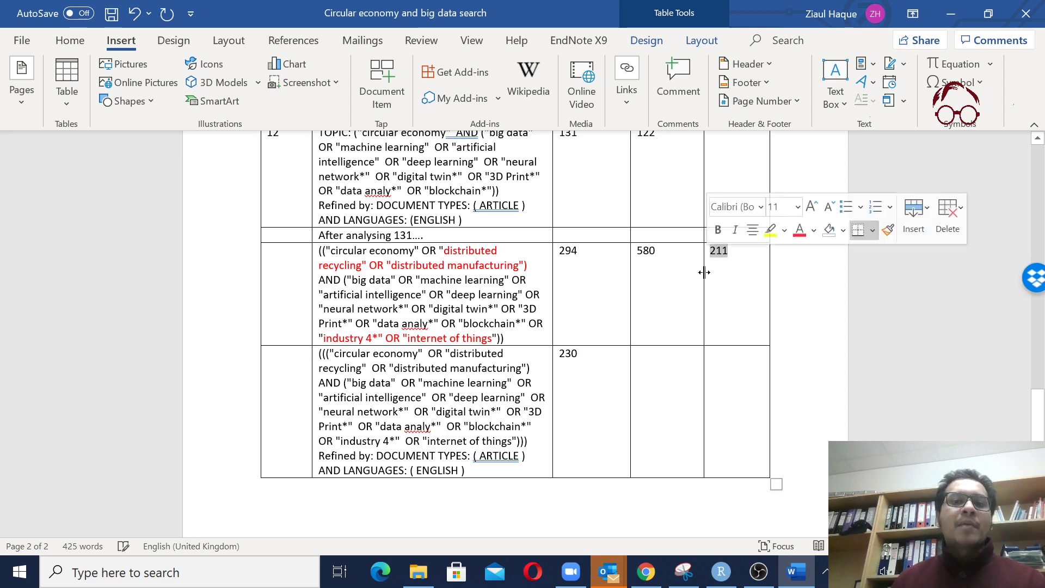
{"action": "left_click_drag", "start_coordinate": [672, 256], "coordinate": [589, 260]}
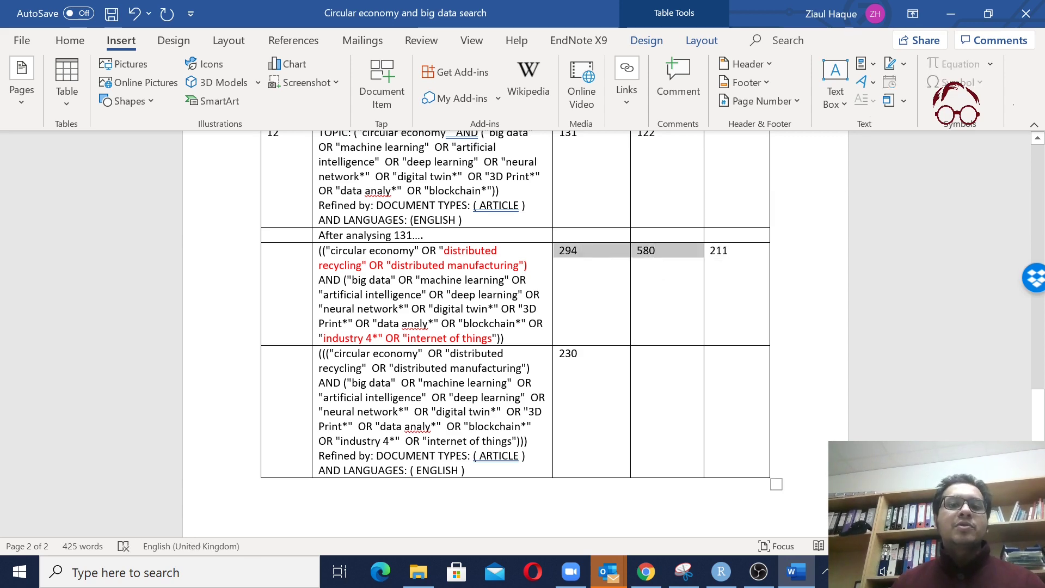
{"action": "scroll", "coordinate": [603, 376], "scroll_direction": "up", "scroll_amount": 2}
{"action": "scroll", "coordinate": [602, 372], "scroll_direction": "up", "scroll_amount": 4}
{"action": "scroll", "coordinate": [607, 370], "scroll_direction": "down", "scroll_amount": 5}
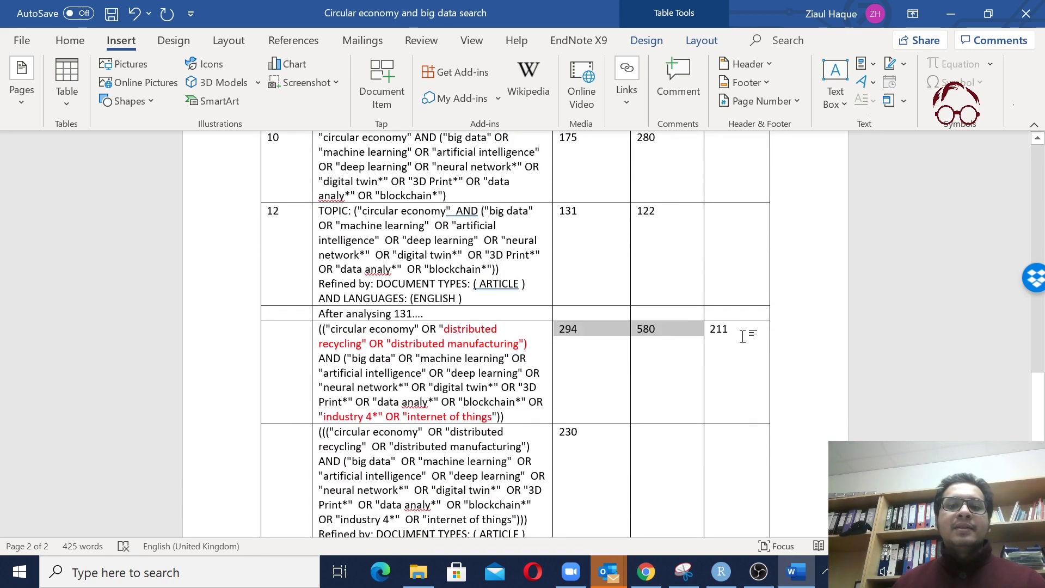
{"action": "left_click", "coordinate": [743, 330]}
{"action": "double_click", "coordinate": [718, 329]}
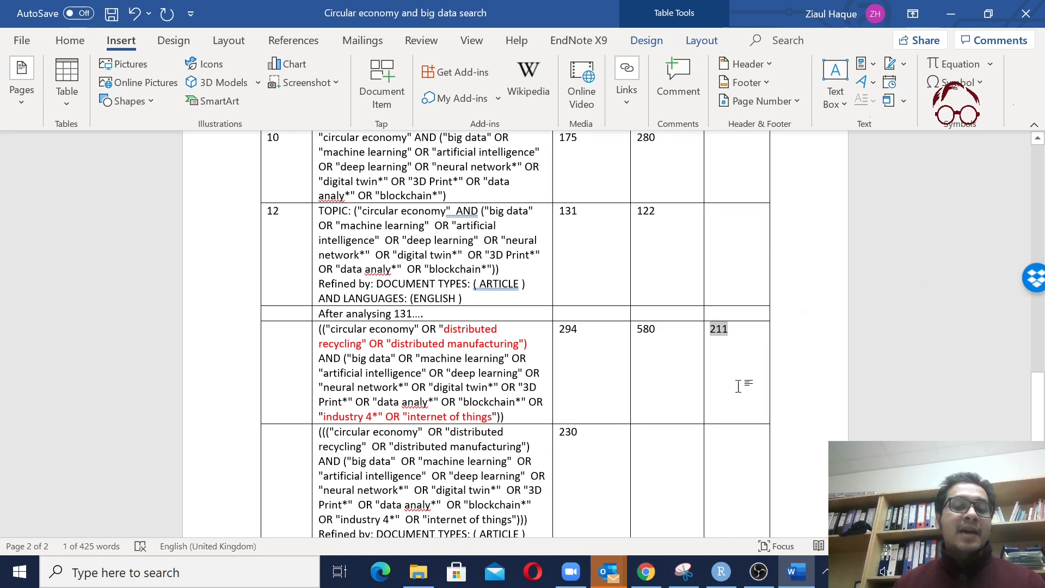
{"action": "scroll", "coordinate": [744, 372], "scroll_direction": "up", "scroll_amount": 1}
{"action": "scroll", "coordinate": [744, 372], "scroll_direction": "up", "scroll_amount": 1}
{"action": "left_click", "coordinate": [742, 417]}
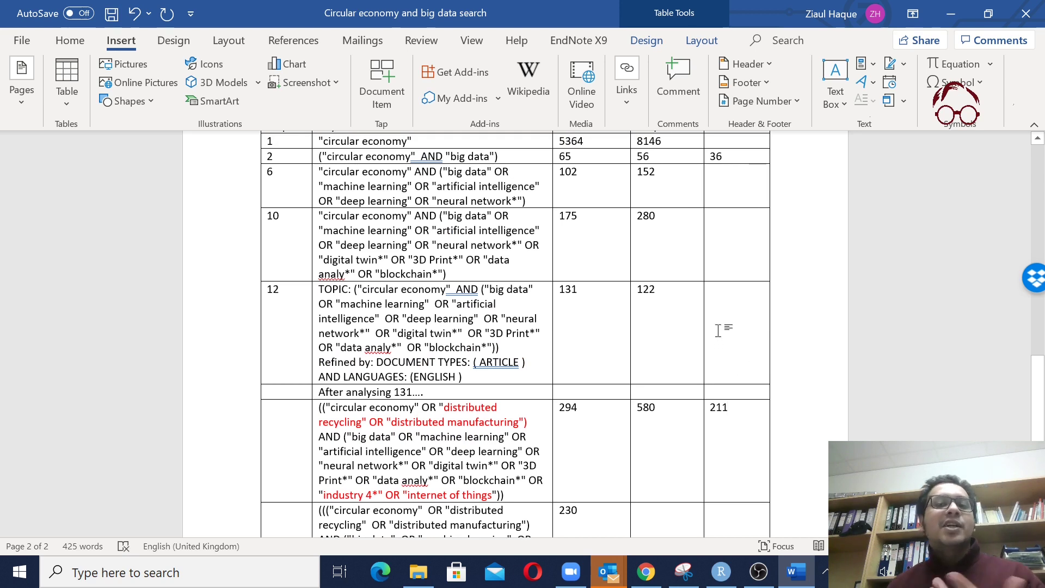
{"action": "key", "text": "alt+Tab"}
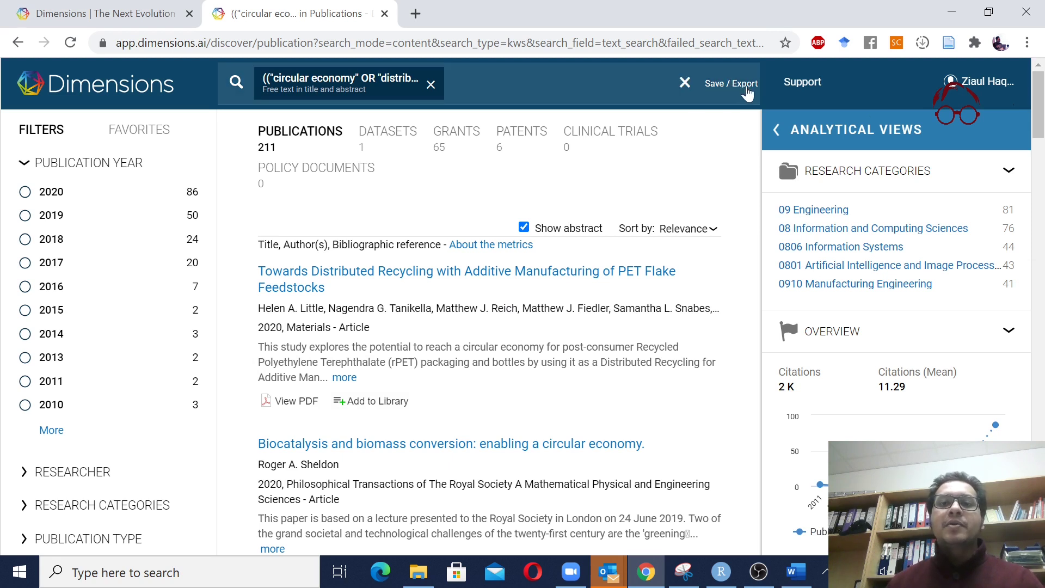
Save the 211-result search as favorite 'CE BD' with e-mail updates for new Publications
{"action": "left_click", "coordinate": [746, 89]}
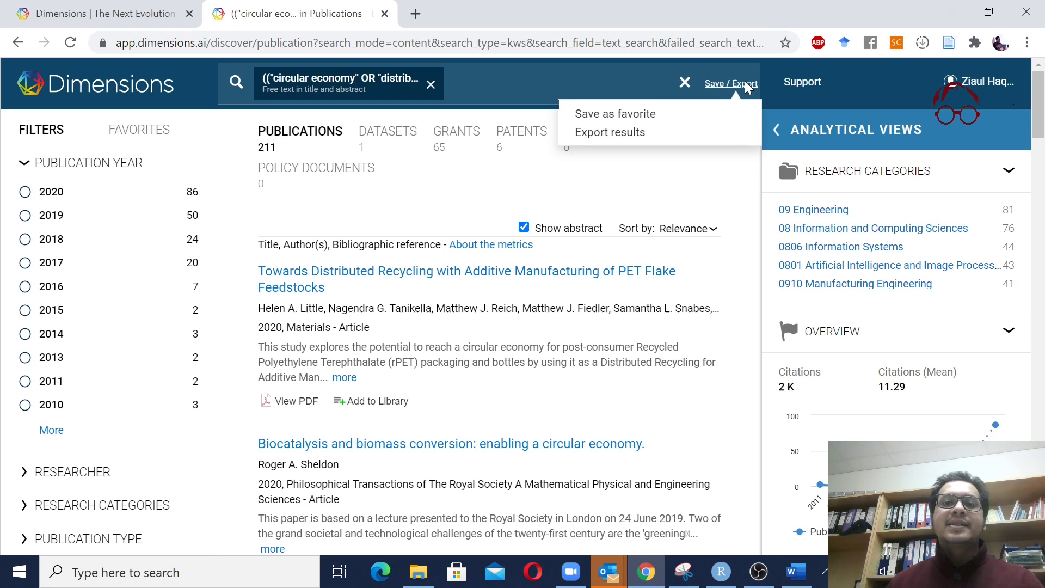
{"action": "left_click", "coordinate": [628, 117]}
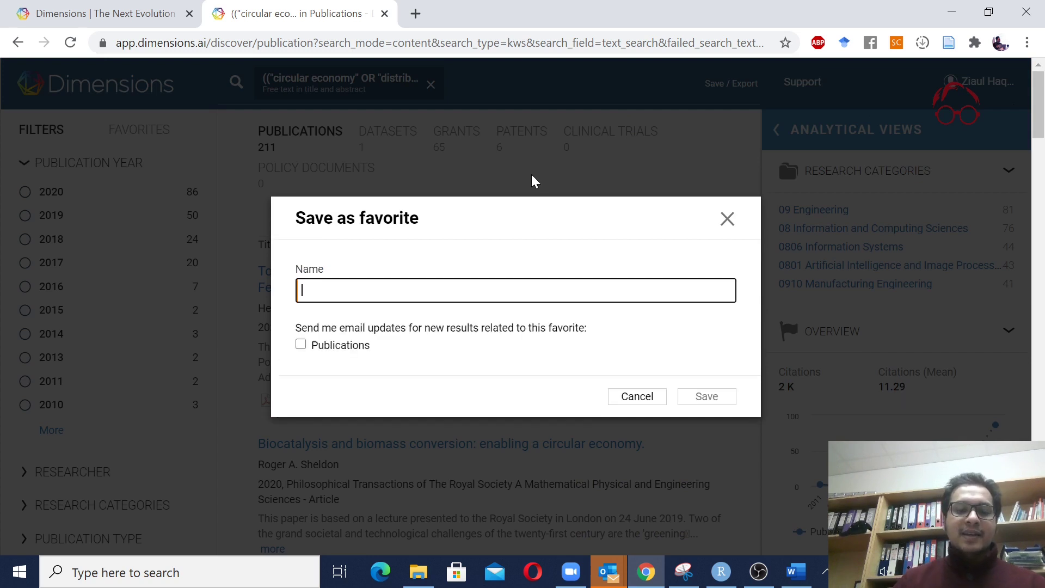
{"action": "type", "text": "CE BD"}
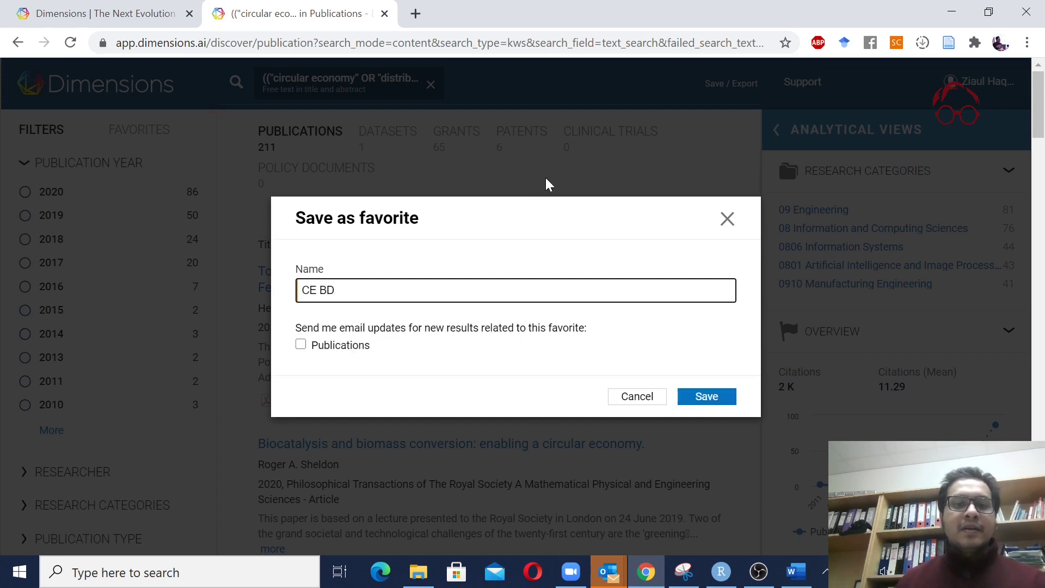
{"action": "left_click", "coordinate": [302, 344]}
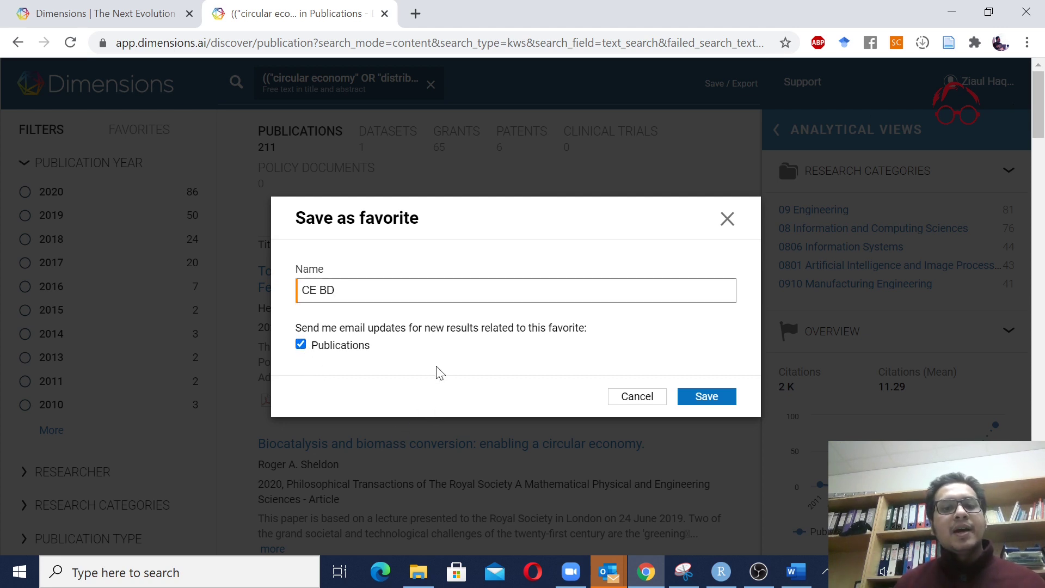
{"action": "left_click", "coordinate": [722, 404]}
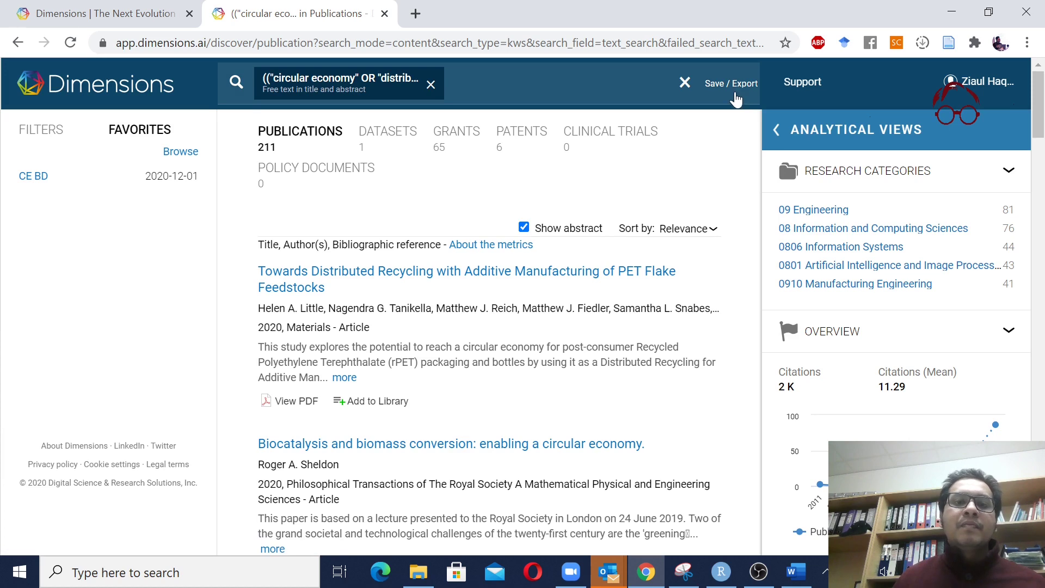
Select the PET flake recycling article and the SmartTags IoT product passport paper
{"action": "scroll", "coordinate": [364, 340], "scroll_direction": "down", "scroll_amount": 3}
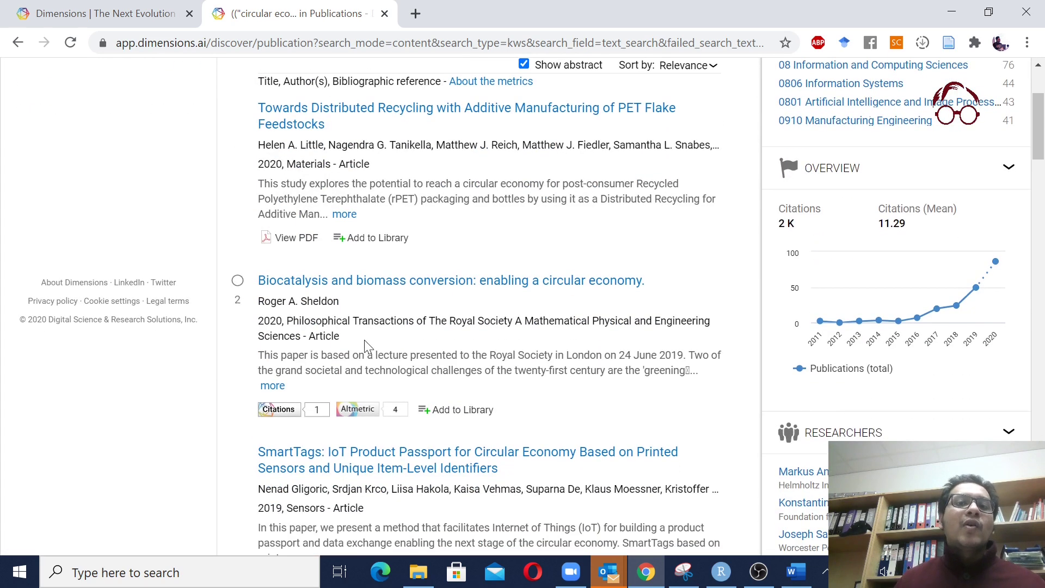
{"action": "scroll", "coordinate": [370, 337], "scroll_direction": "up", "scroll_amount": 3}
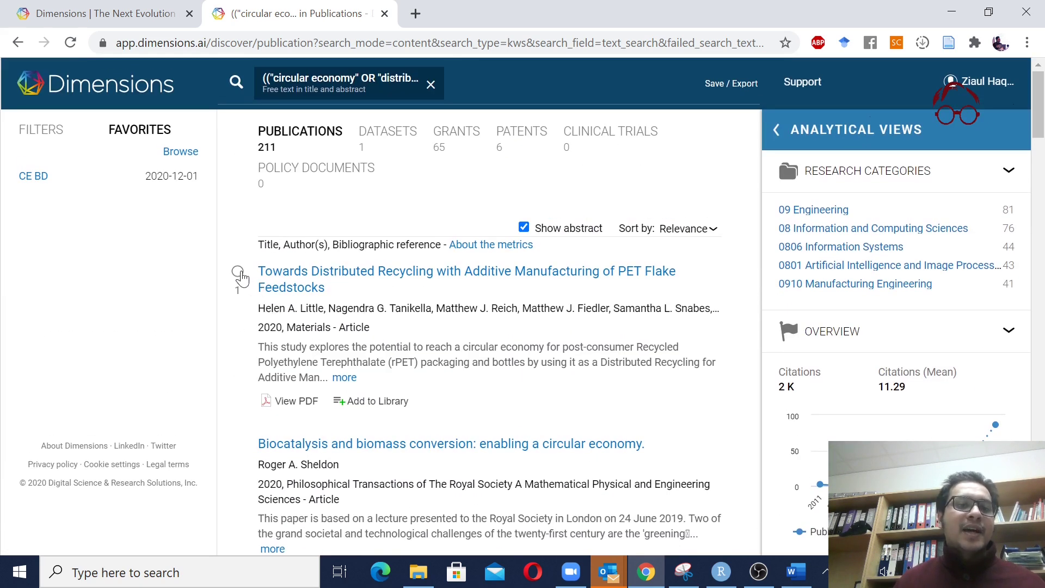
{"action": "left_click", "coordinate": [238, 272]}
{"action": "scroll", "coordinate": [237, 288], "scroll_direction": "down", "scroll_amount": 3}
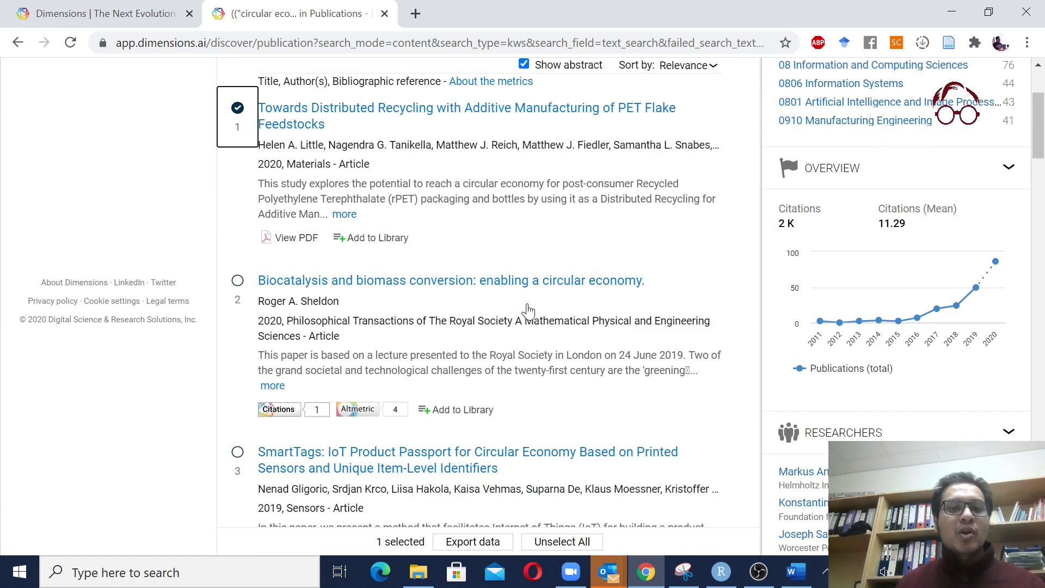
{"action": "scroll", "coordinate": [528, 310], "scroll_direction": "down", "scroll_amount": 3}
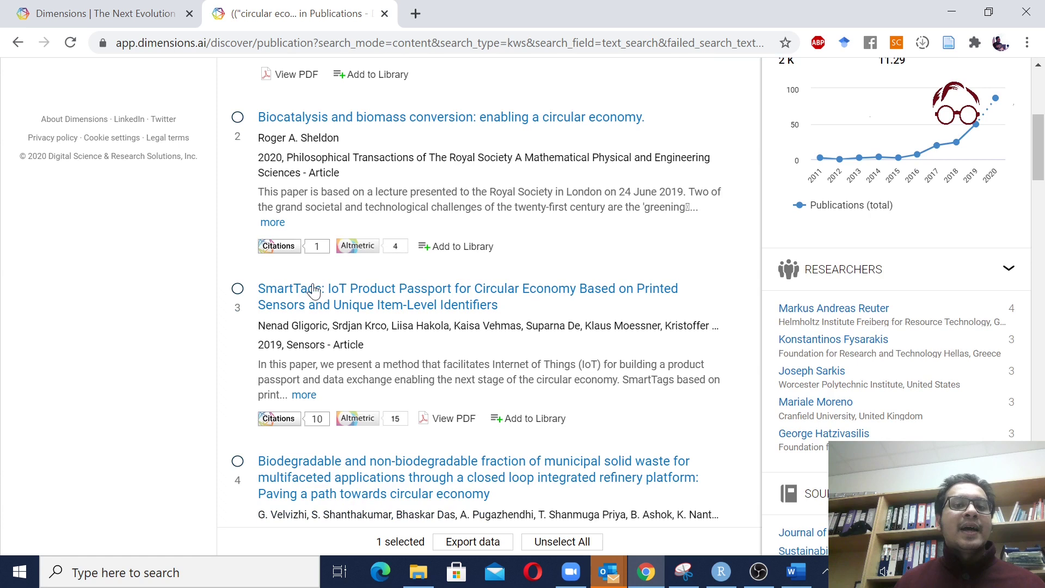
{"action": "left_click", "coordinate": [238, 289]}
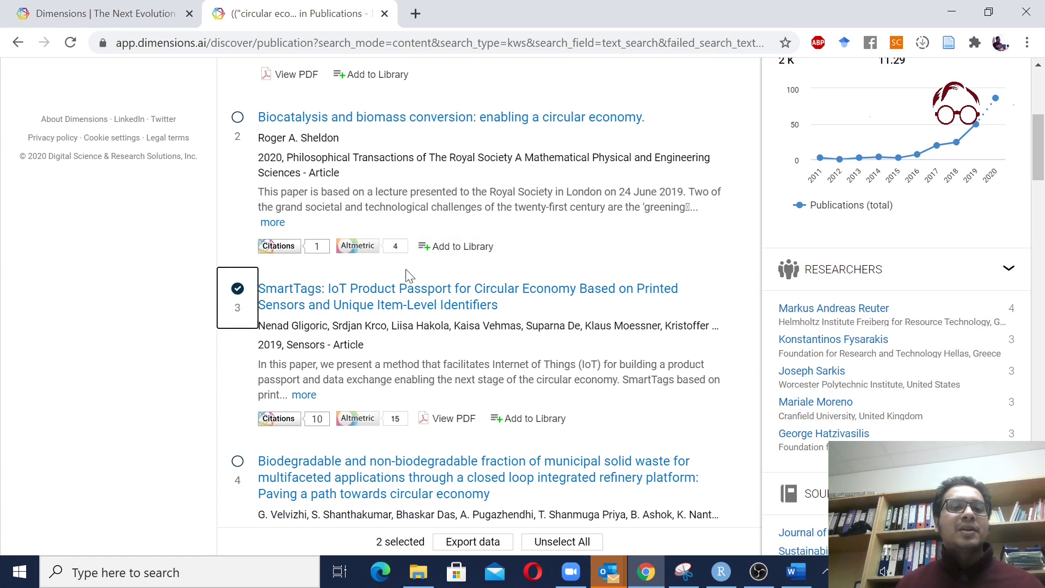
{"action": "left_click", "coordinate": [500, 248]}
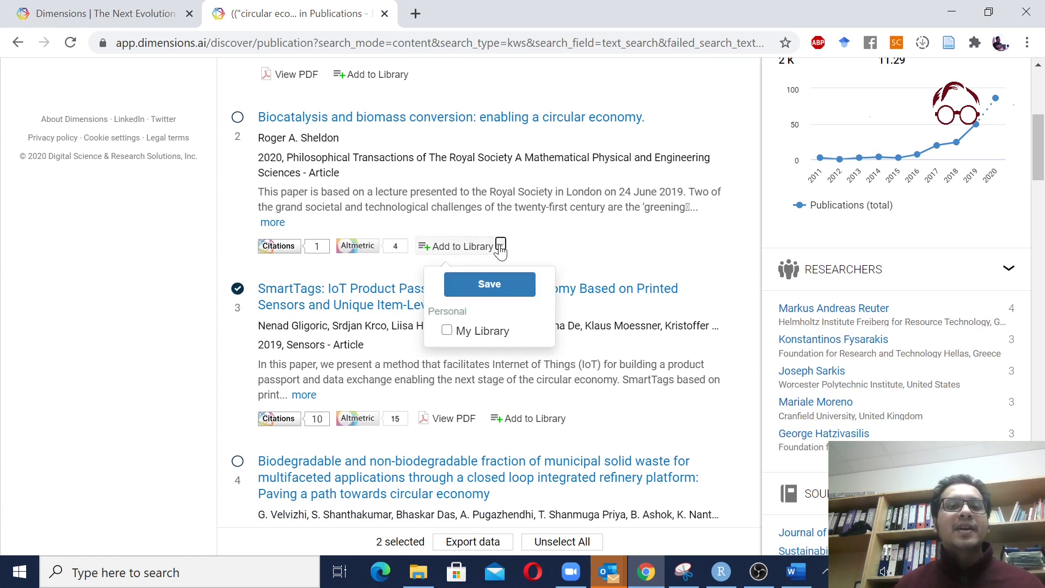
{"action": "left_click", "coordinate": [599, 240]}
{"action": "scroll", "coordinate": [454, 397], "scroll_direction": "down", "scroll_amount": 2}
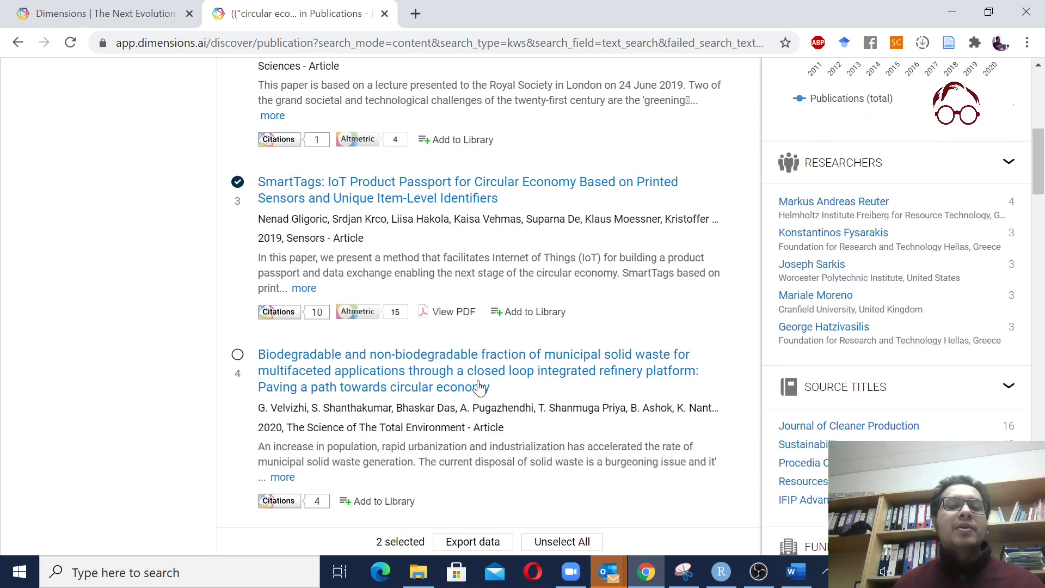
{"action": "scroll", "coordinate": [479, 387], "scroll_direction": "up", "scroll_amount": 8}
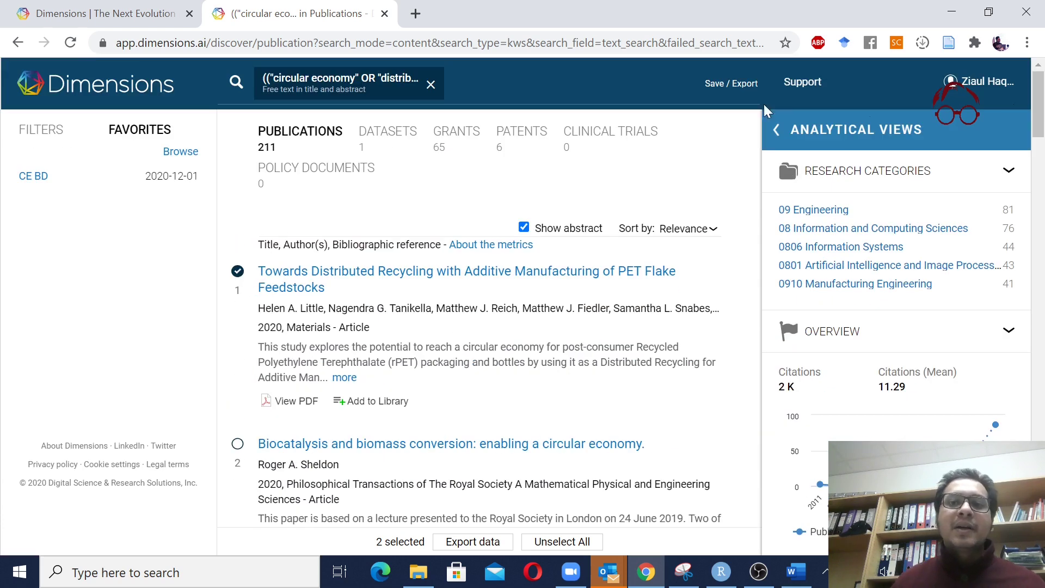
Export the 2 selected items using the 'Export for bibliometric mapping' format
{"action": "left_click", "coordinate": [744, 83]}
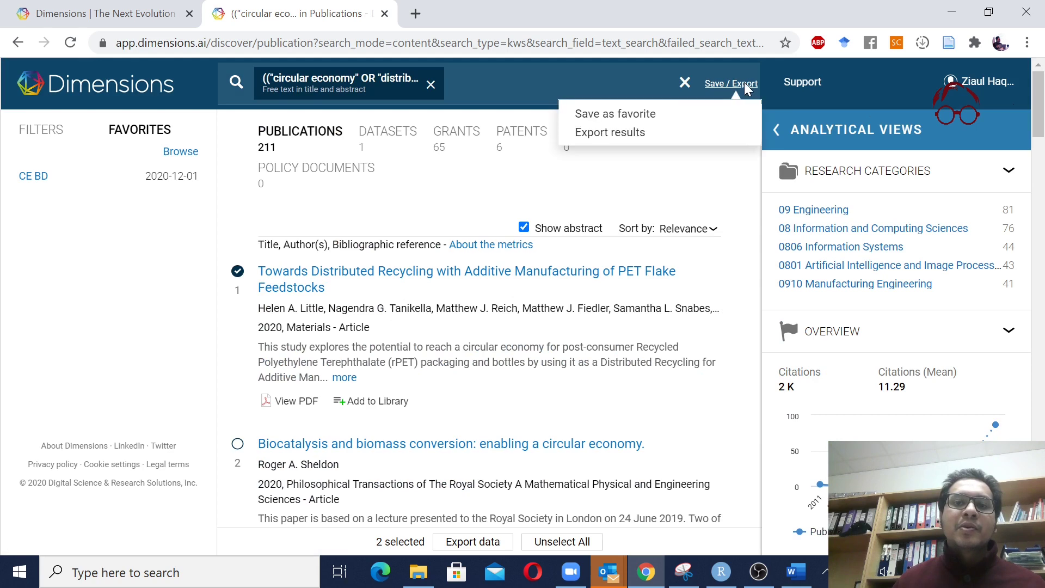
{"action": "left_click", "coordinate": [622, 135]}
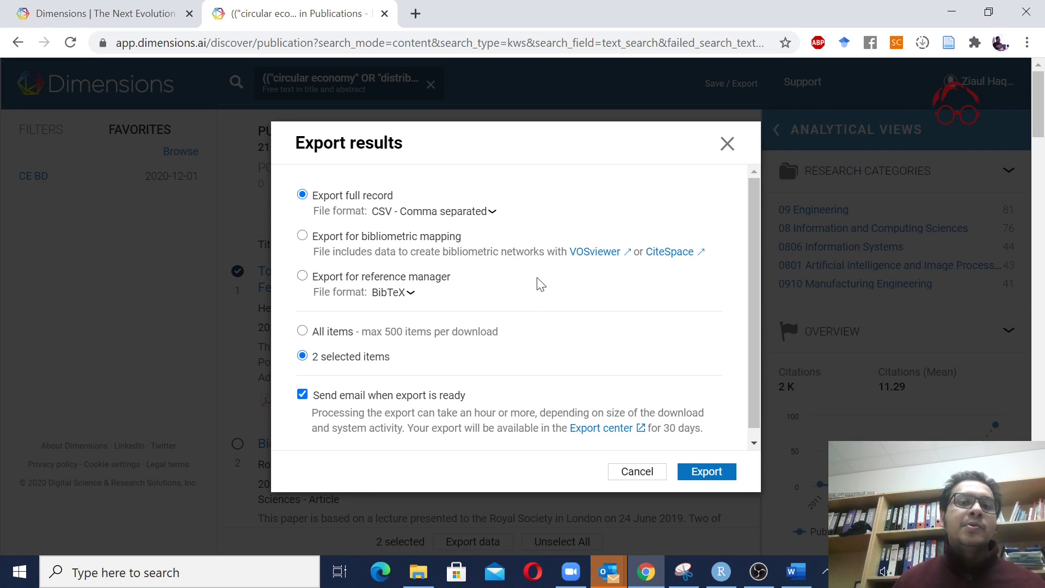
{"action": "scroll", "coordinate": [540, 281], "scroll_direction": "down", "scroll_amount": 1}
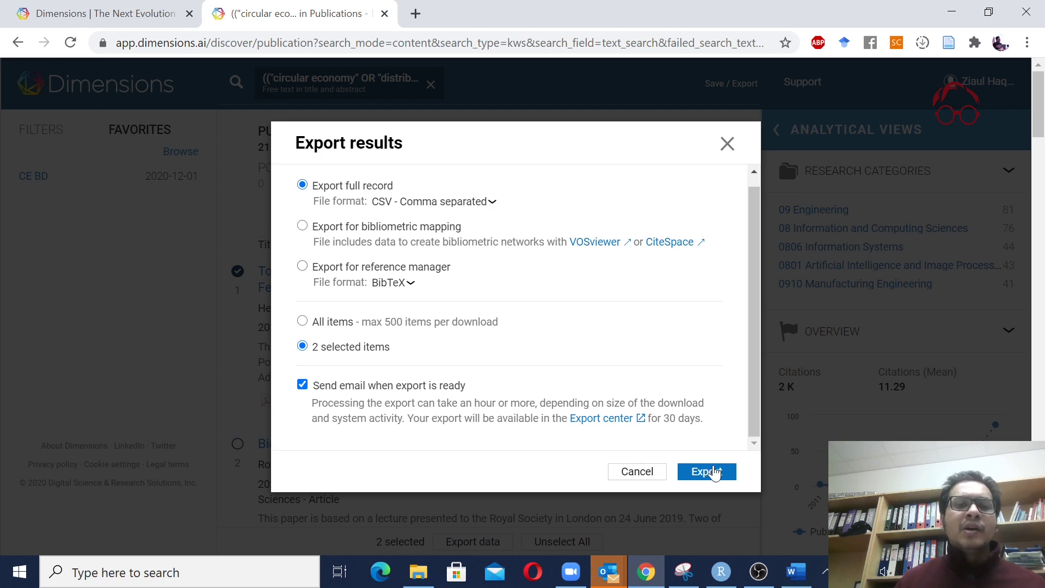
{"action": "left_click", "coordinate": [303, 227]}
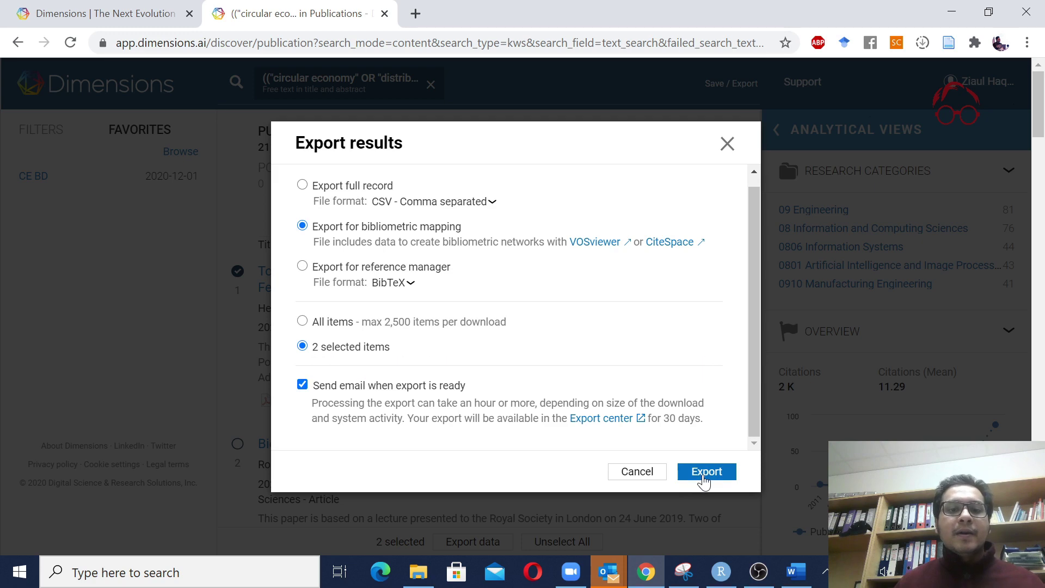
{"action": "left_click", "coordinate": [706, 472]}
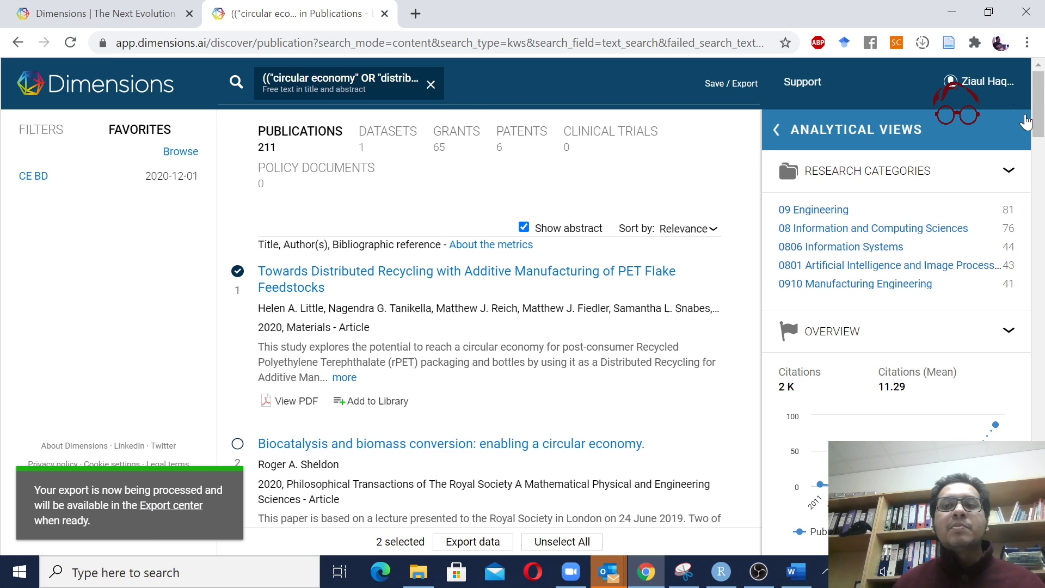
Download the 2-record CSV export from the Export center and go back to the 211 results
{"action": "left_click", "coordinate": [973, 87]}
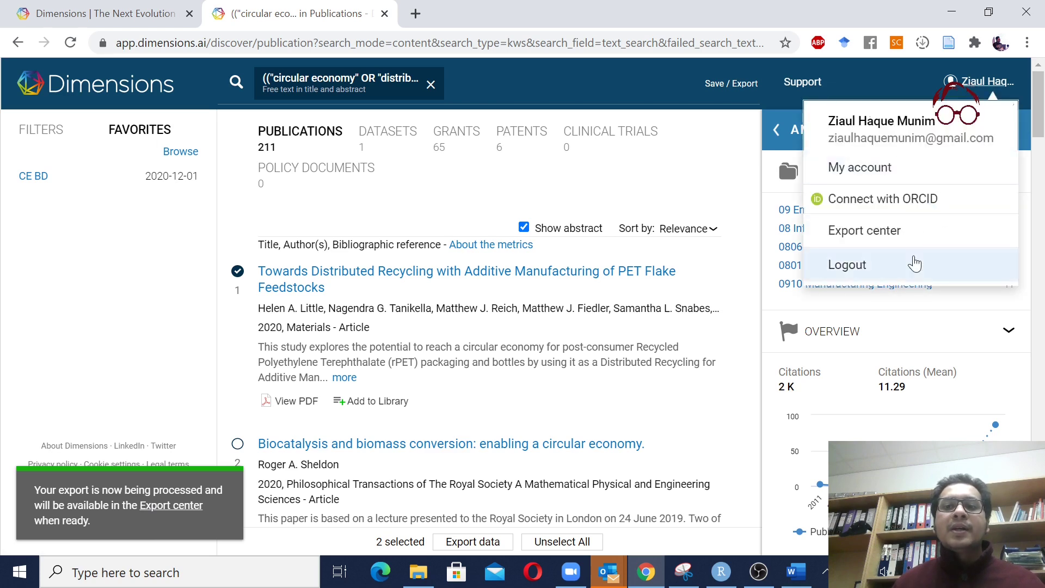
{"action": "left_click", "coordinate": [903, 245]}
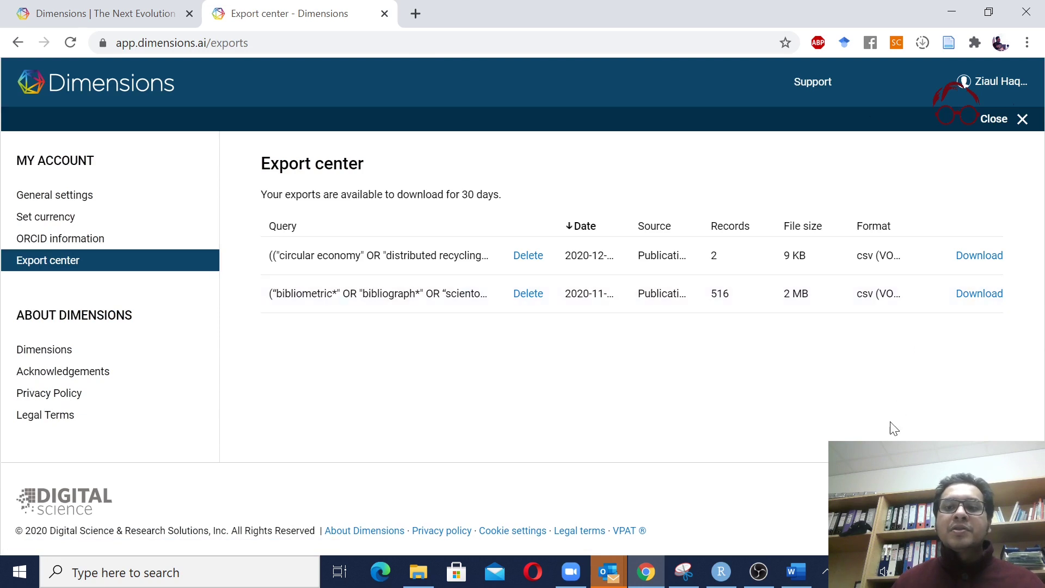
{"action": "left_click", "coordinate": [987, 261]}
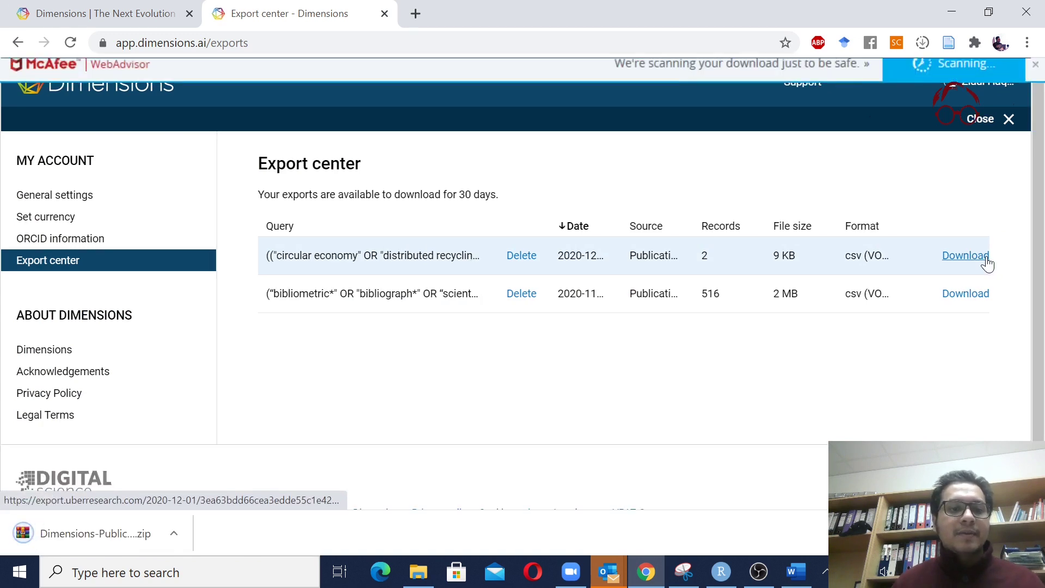
{"action": "left_click", "coordinate": [1034, 76]}
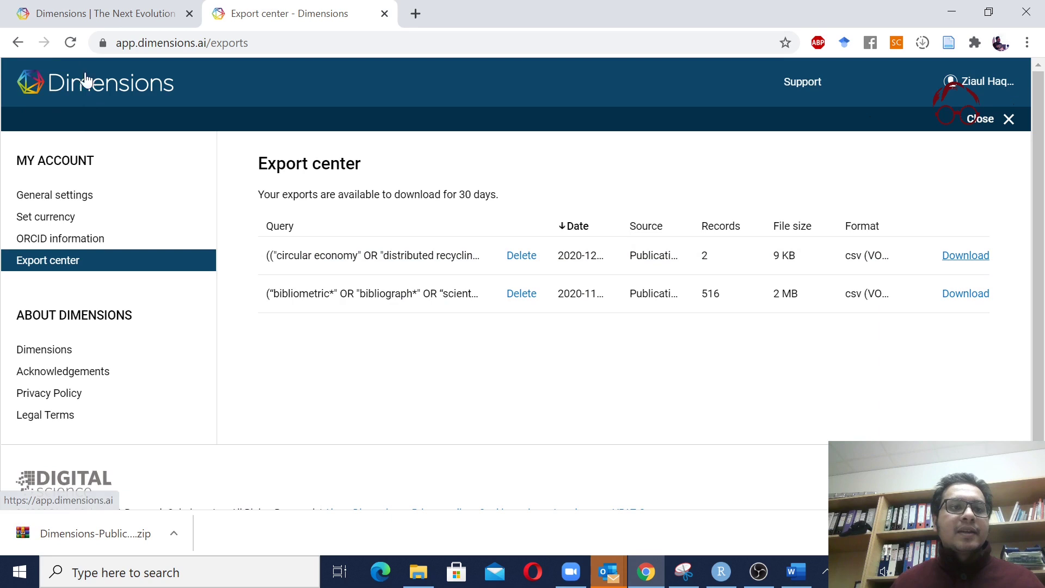
{"action": "left_click", "coordinate": [15, 43]}
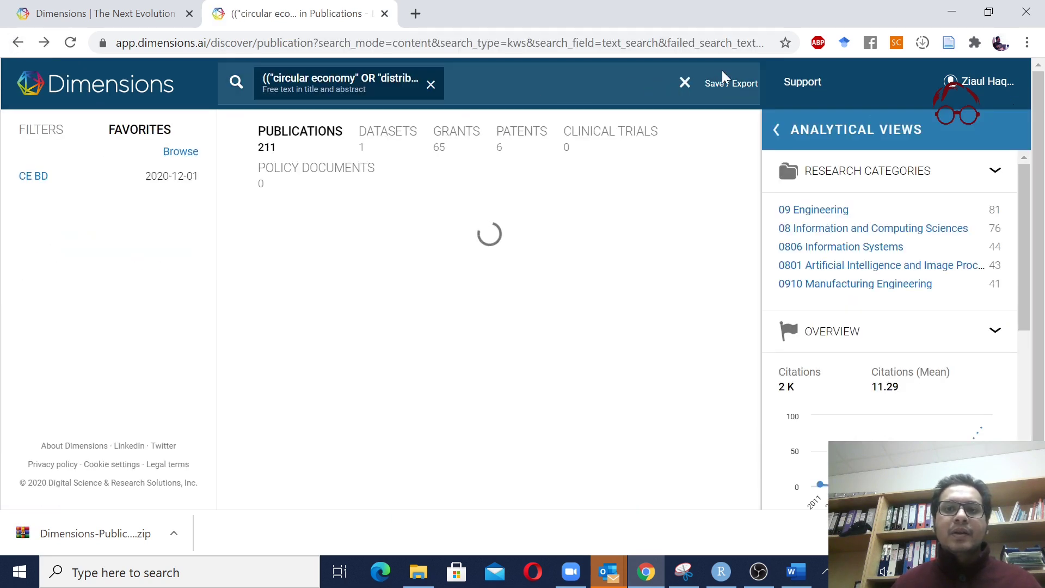
Export all search results for reference managers in RIS file format
{"action": "left_click", "coordinate": [736, 84]}
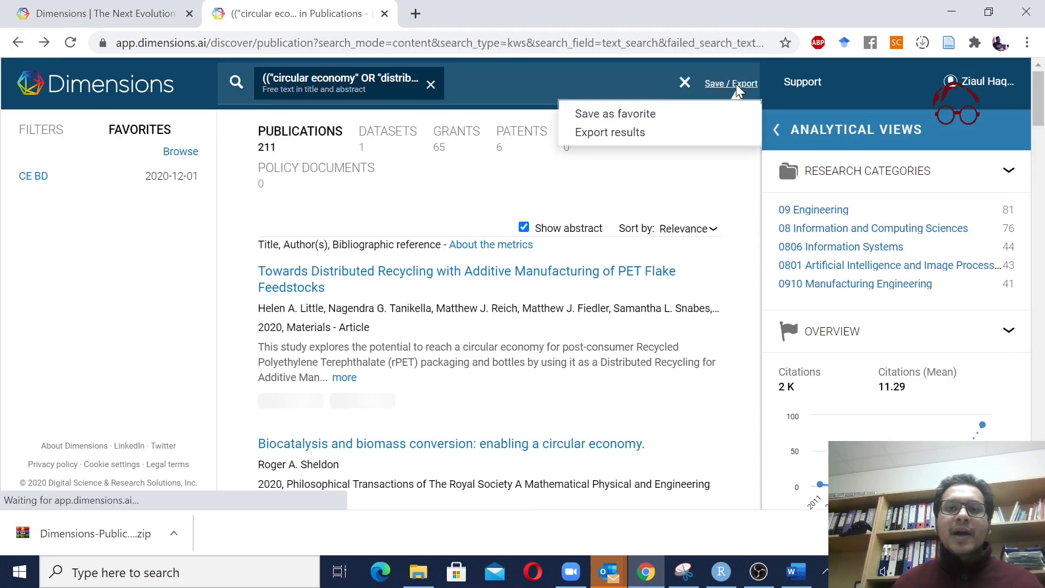
{"action": "left_click", "coordinate": [626, 133]}
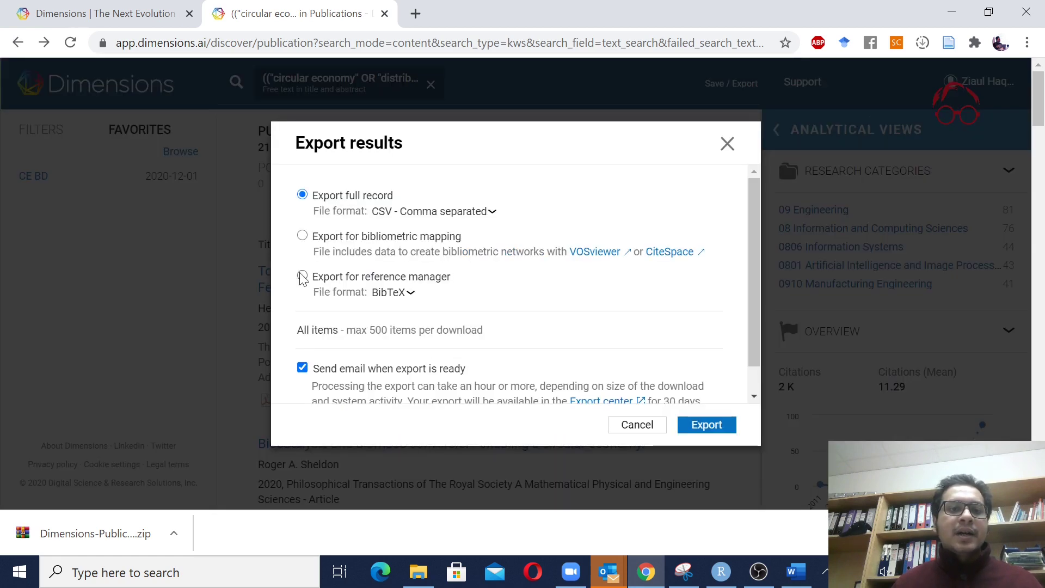
{"action": "scroll", "coordinate": [579, 258], "scroll_direction": "down", "scroll_amount": 1}
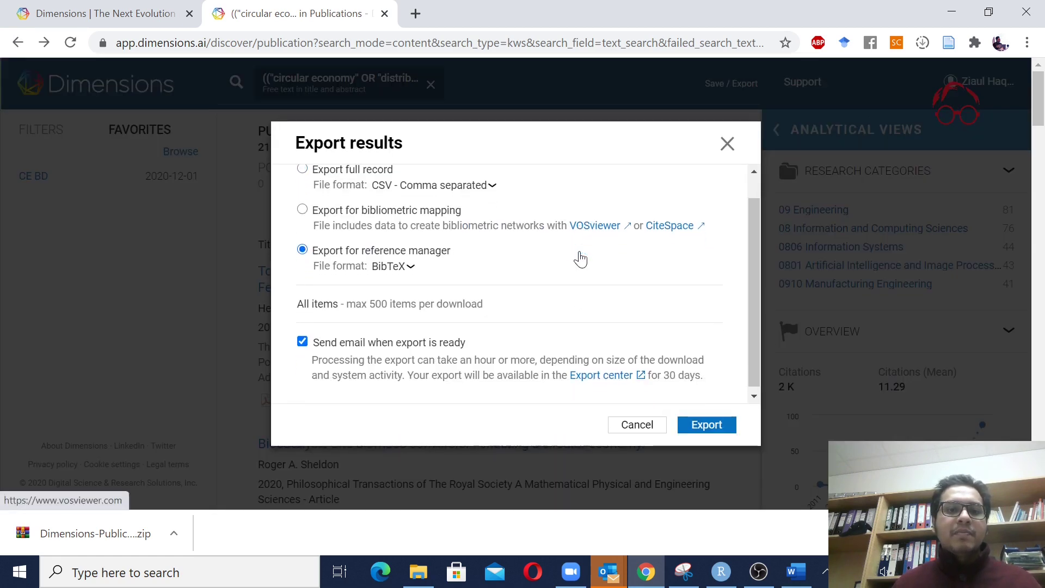
{"action": "left_click", "coordinate": [410, 263]}
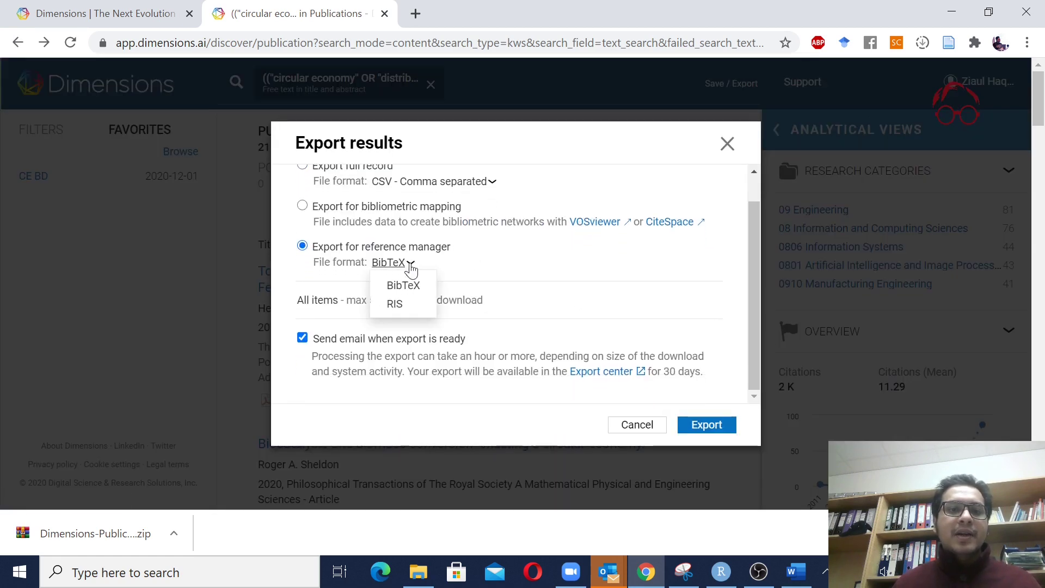
{"action": "left_click", "coordinate": [394, 303]}
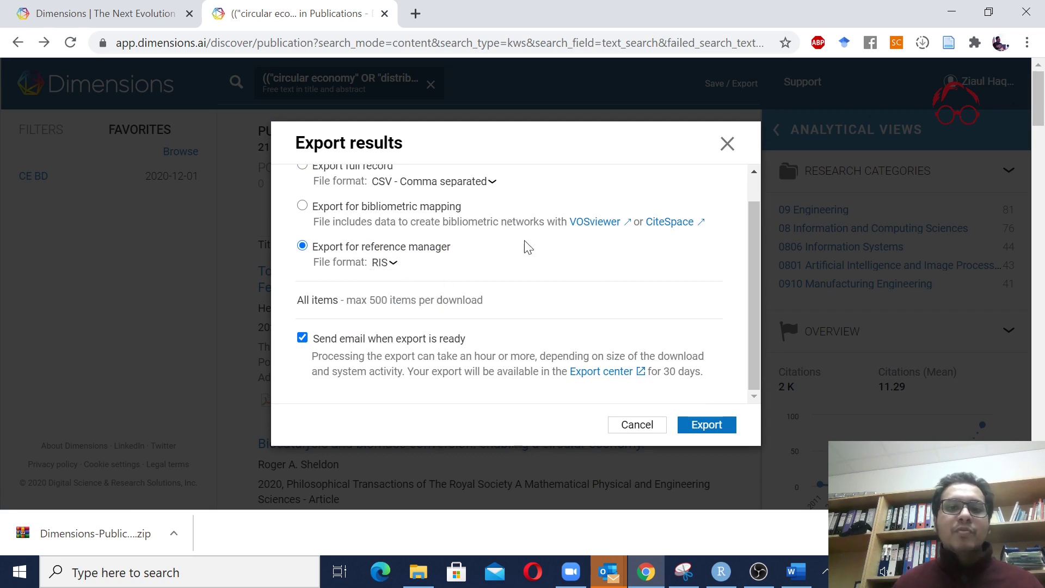
{"action": "left_click", "coordinate": [711, 427]}
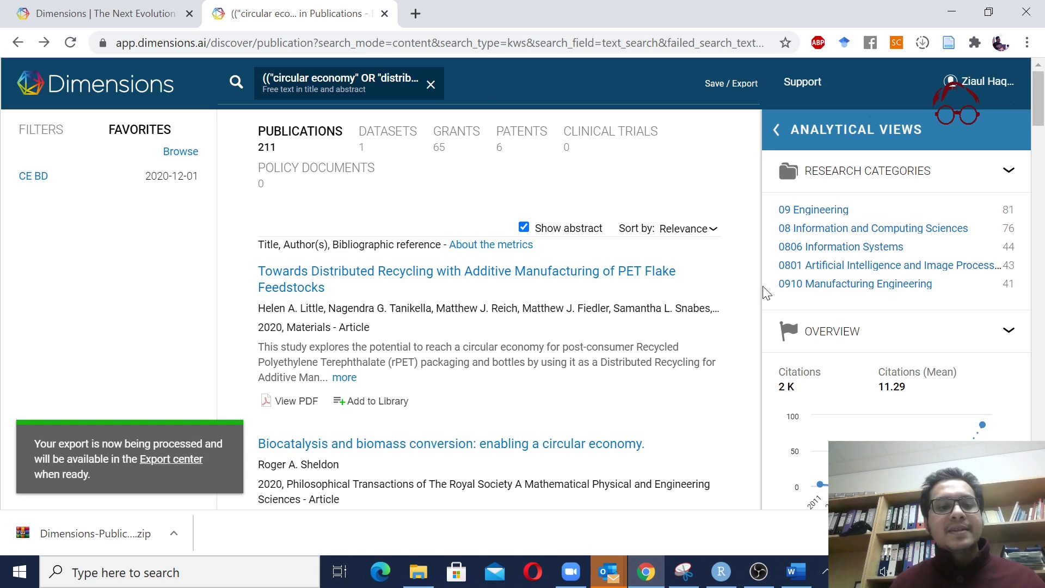
Download the 211-record RIS export from the Export center, then return to the publication search
{"action": "left_click", "coordinate": [991, 81]}
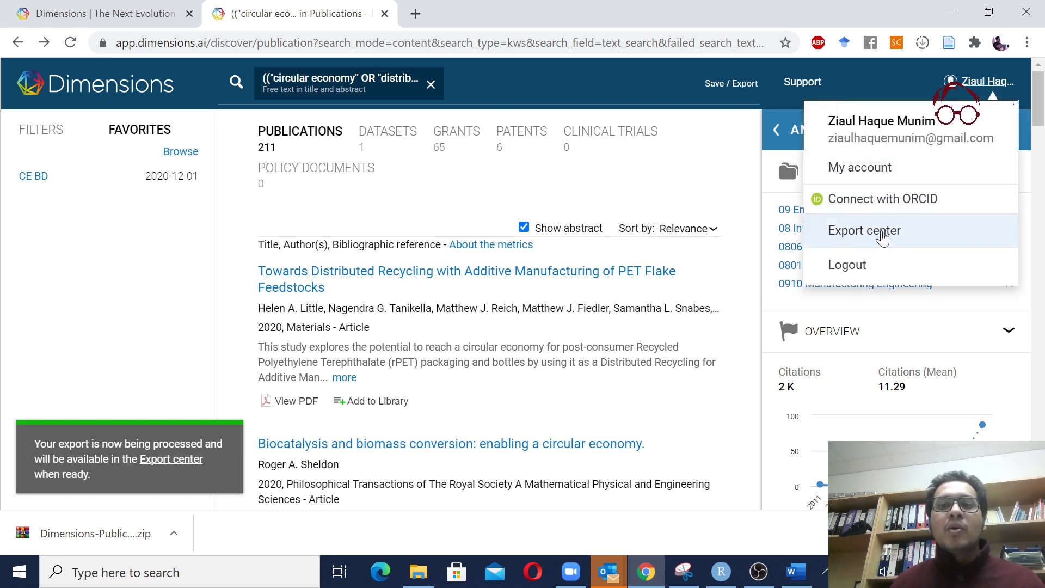
{"action": "left_click", "coordinate": [883, 238]}
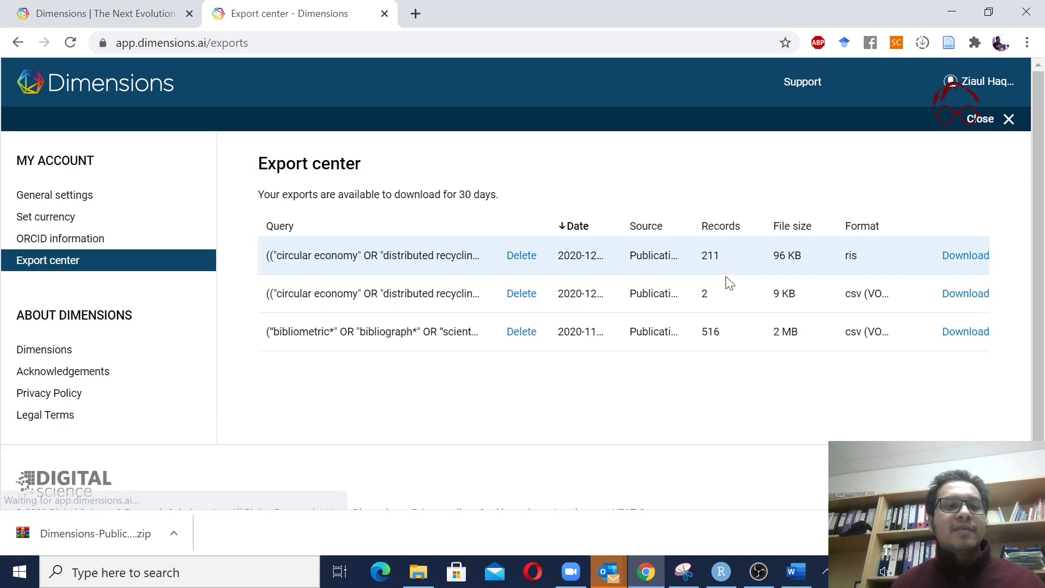
{"action": "left_click", "coordinate": [972, 261]}
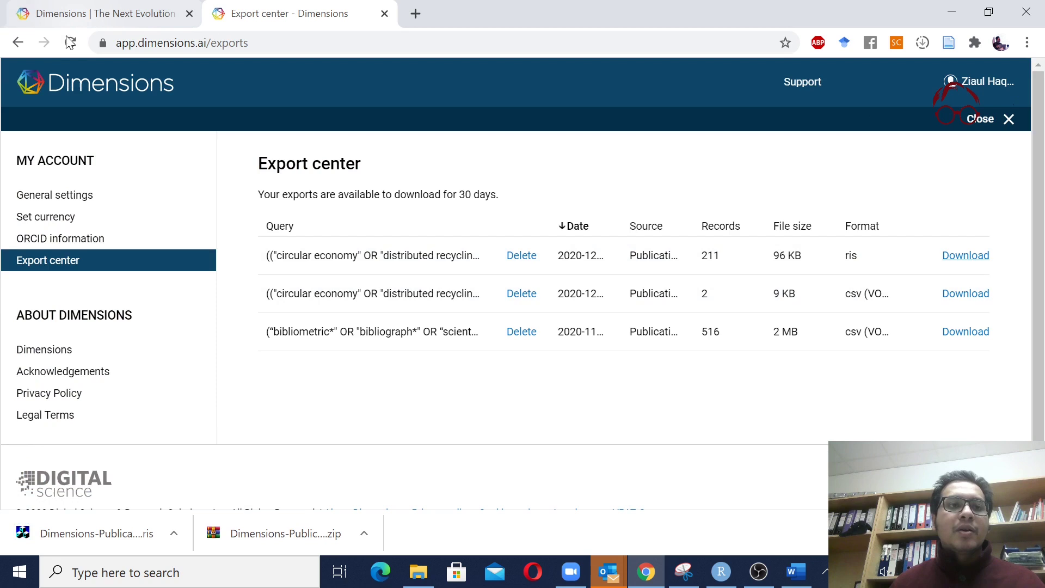
{"action": "left_click", "coordinate": [18, 42]}
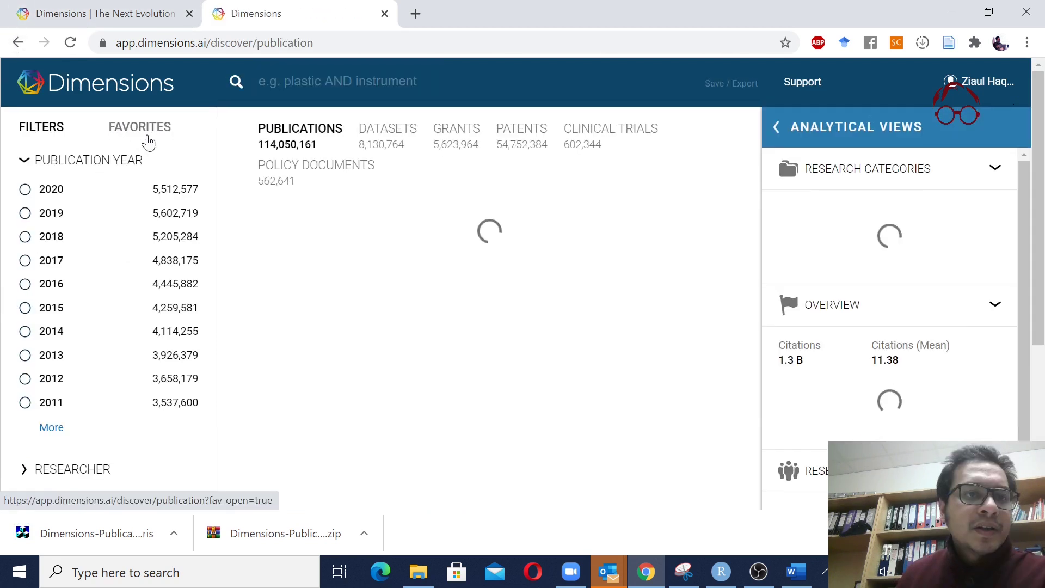
Rerun the saved CE BD favourite search, then go to the Export center
{"action": "left_click", "coordinate": [148, 139]}
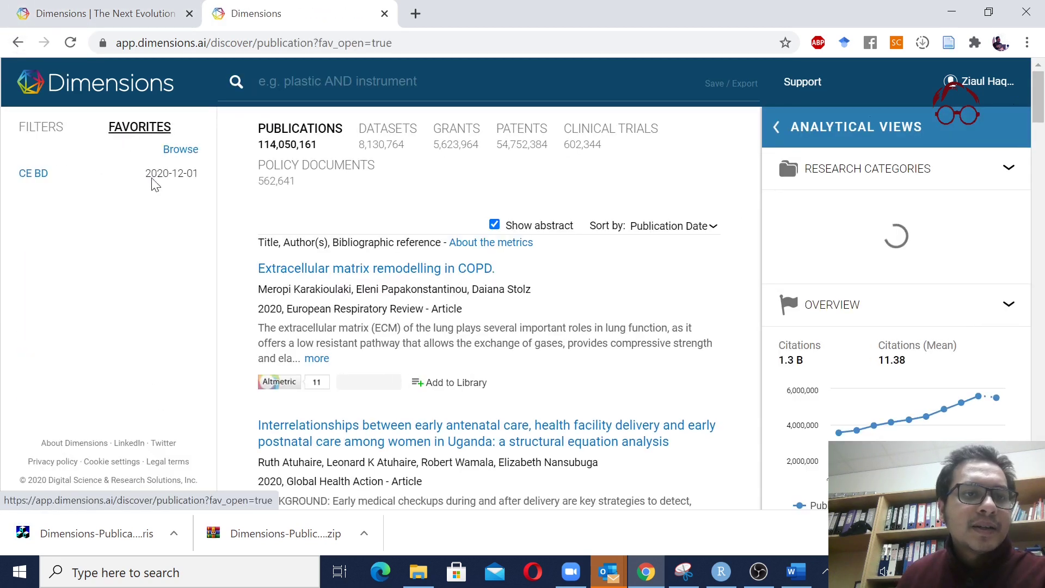
{"action": "left_click", "coordinate": [26, 173]}
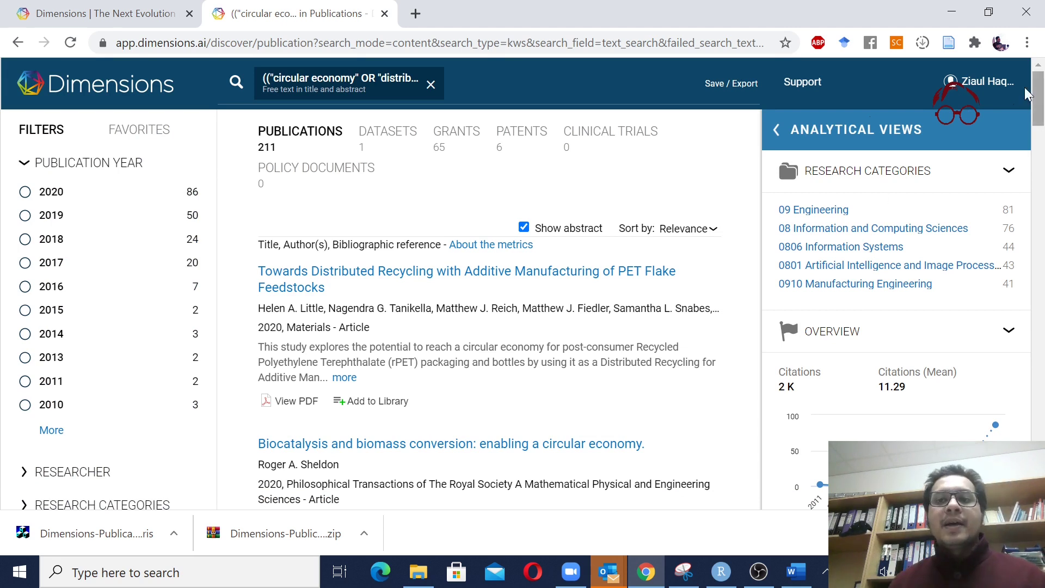
{"action": "left_click", "coordinate": [988, 83]}
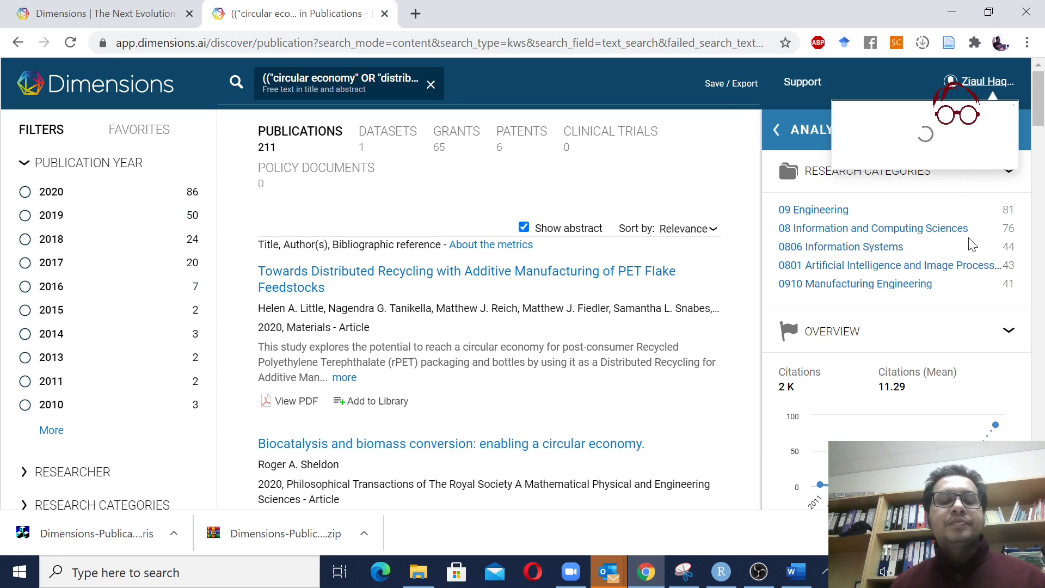
{"action": "left_click", "coordinate": [931, 231]}
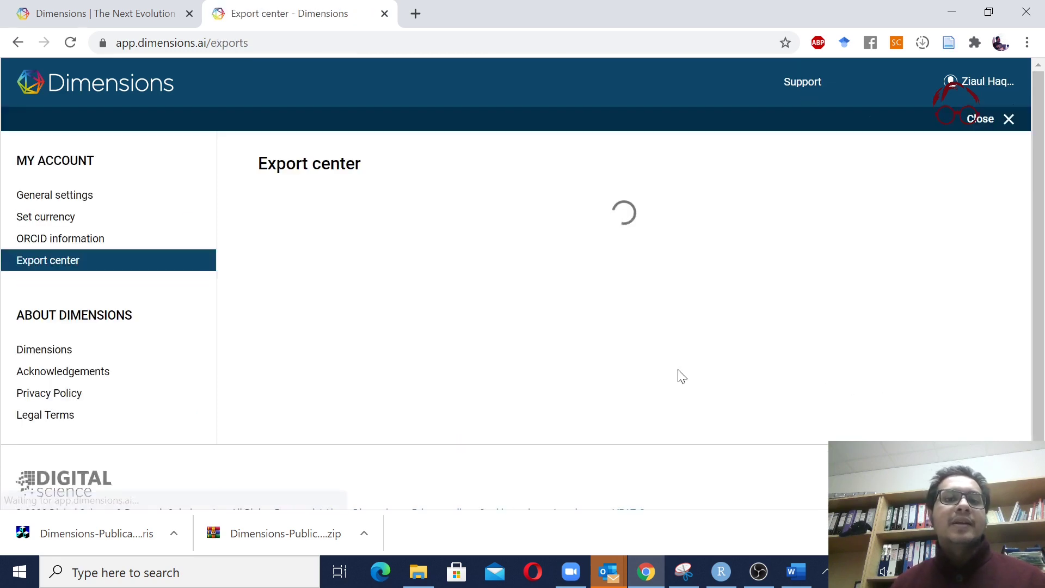